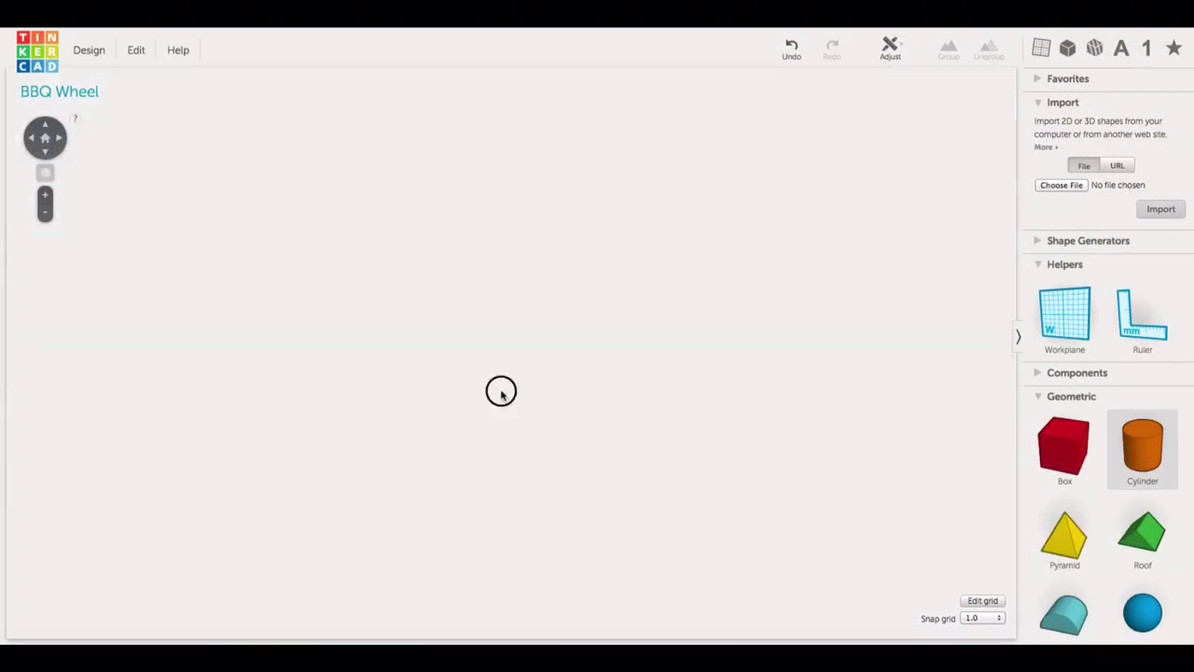
# - Add a cylinder and size it to 150 × 150 mm and 34 mm tall
pyautogui.moveTo(1143, 317); pyautogui.dragTo(677, 344)
pyautogui.write('150')
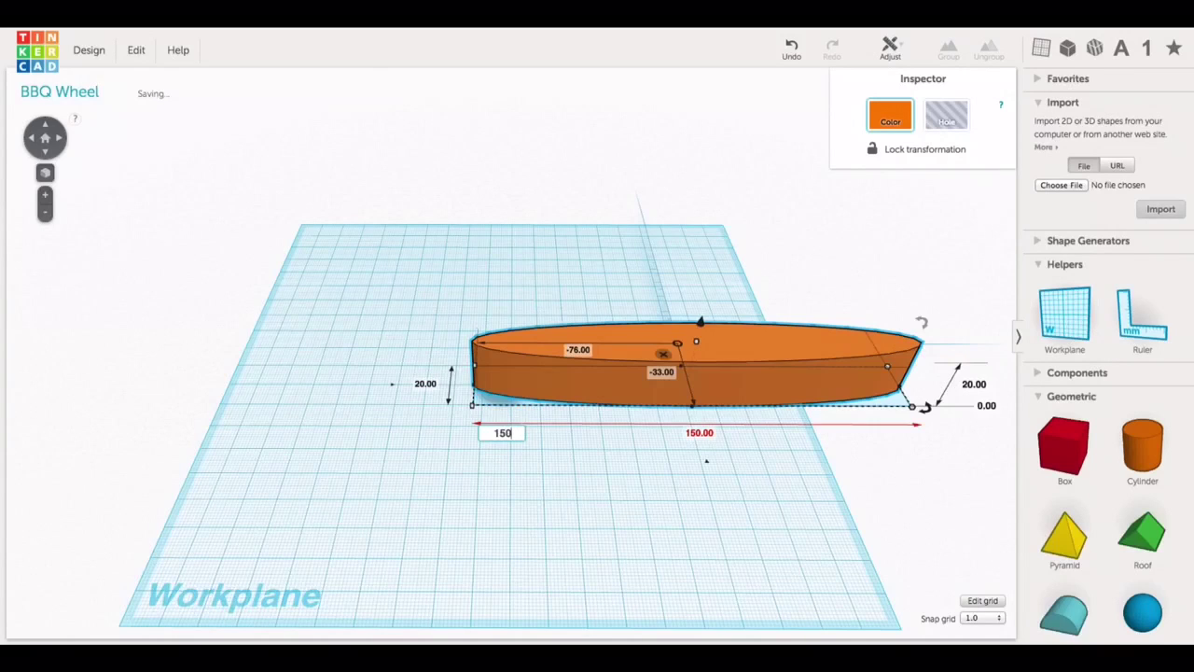
pyautogui.write('150')
pyautogui.press('Return')
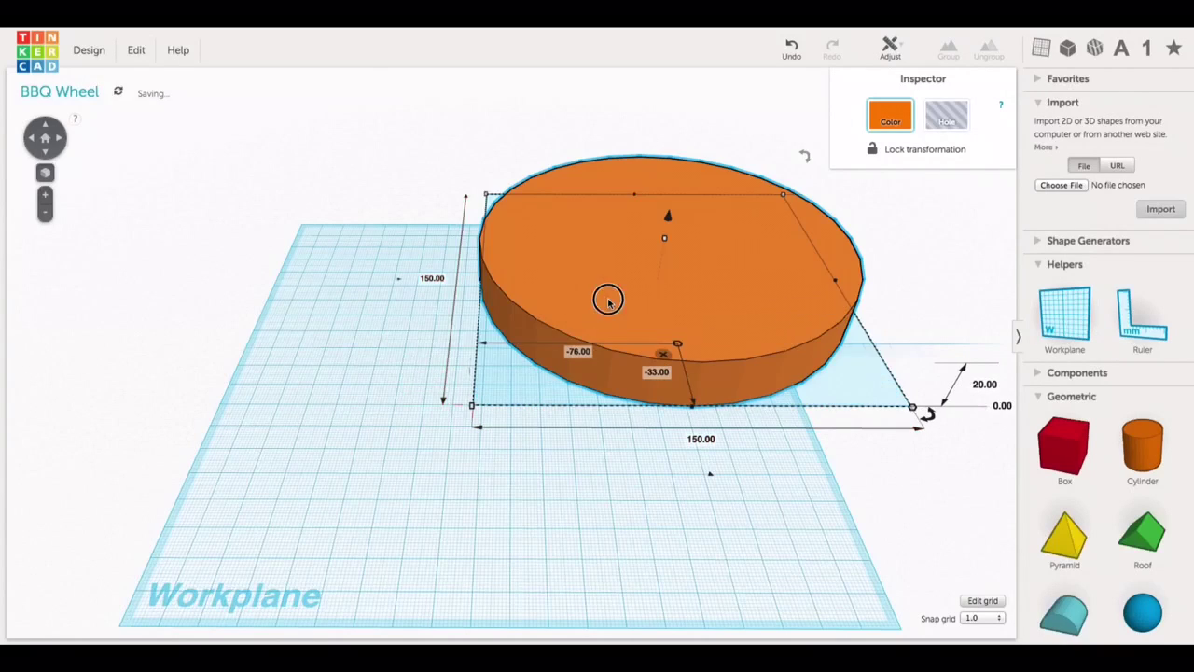
pyautogui.write('34')
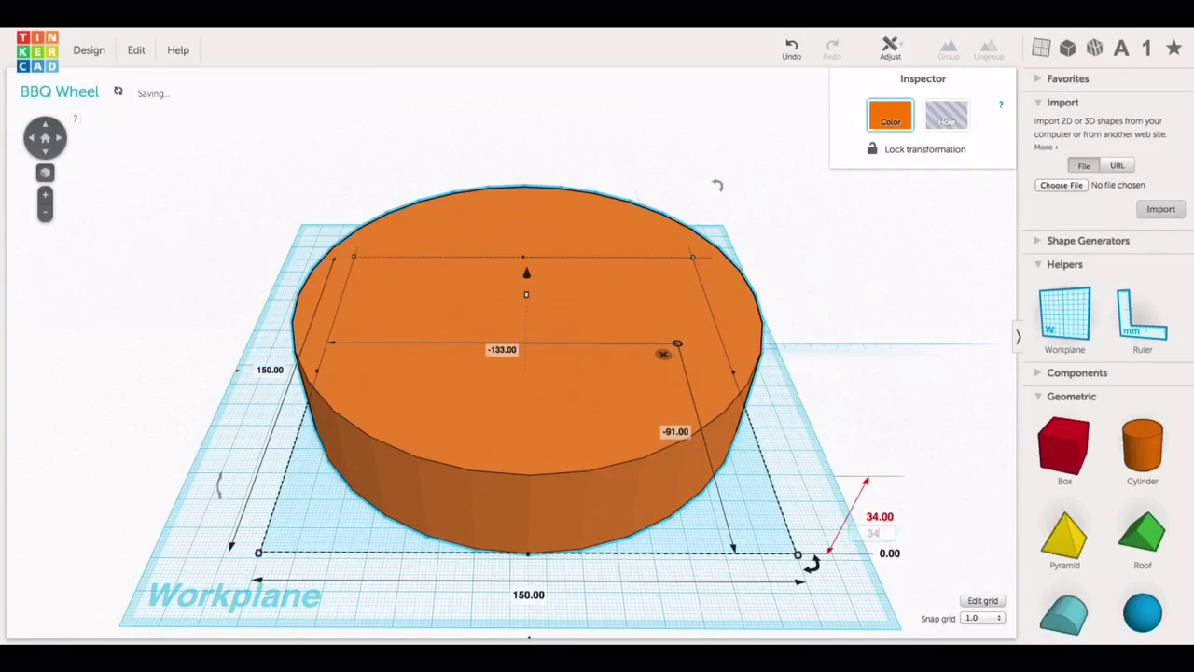
pyautogui.click(798, 470)
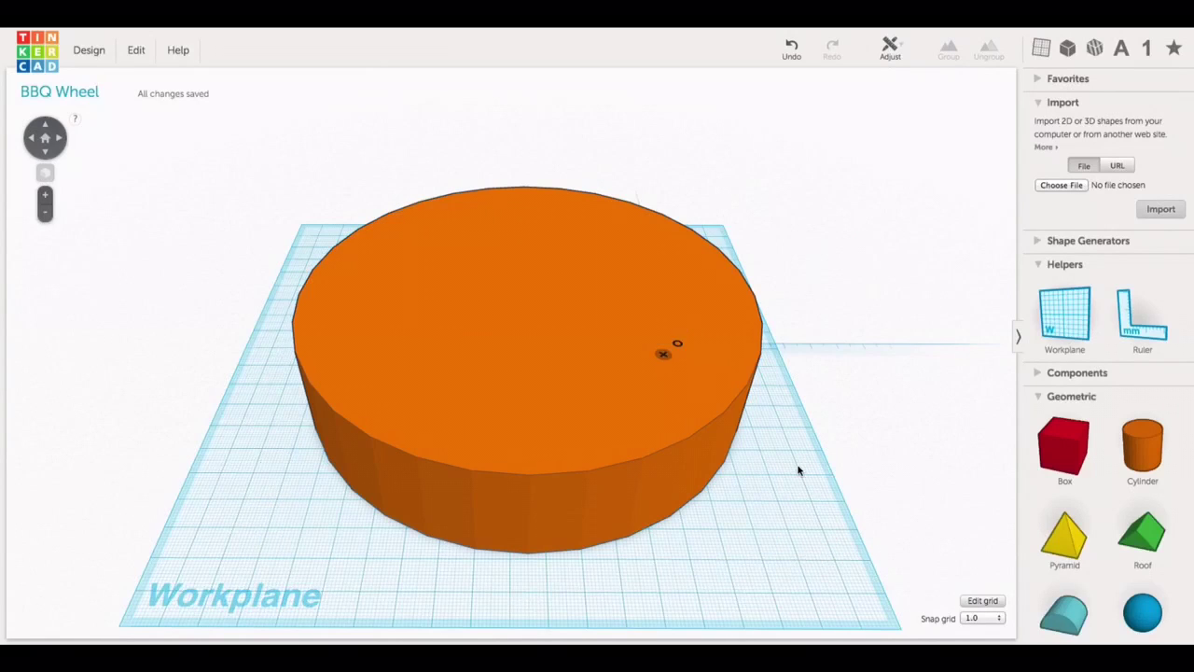
# - Add a second cylinder sized 10 × 10 mm and 62 mm tall at the disc's front edge
pyautogui.moveTo(1139, 459); pyautogui.dragTo(414, 575)
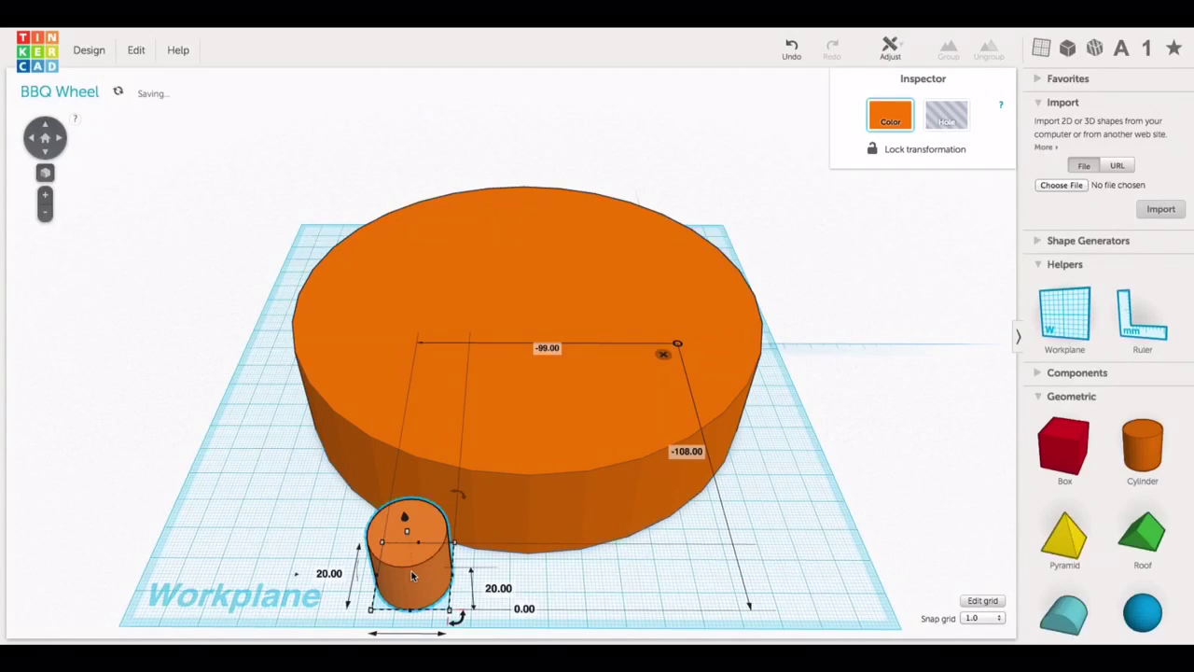
pyautogui.click(327, 574)
pyautogui.press('Return')
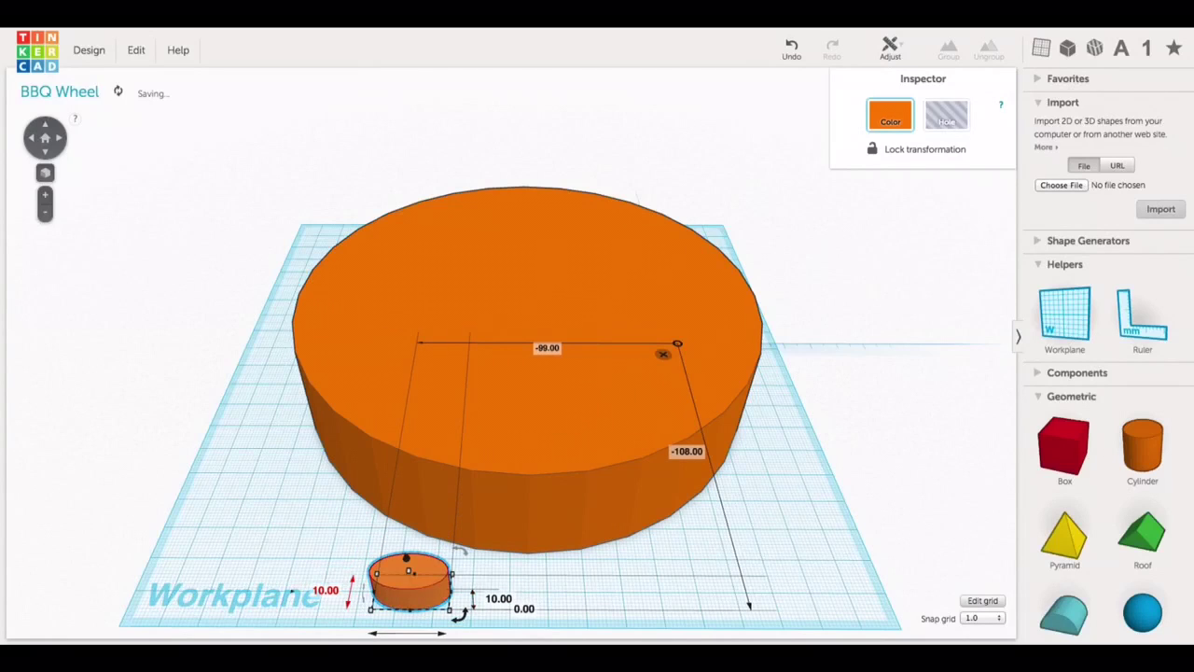
pyautogui.write('10')
pyautogui.press('Return')
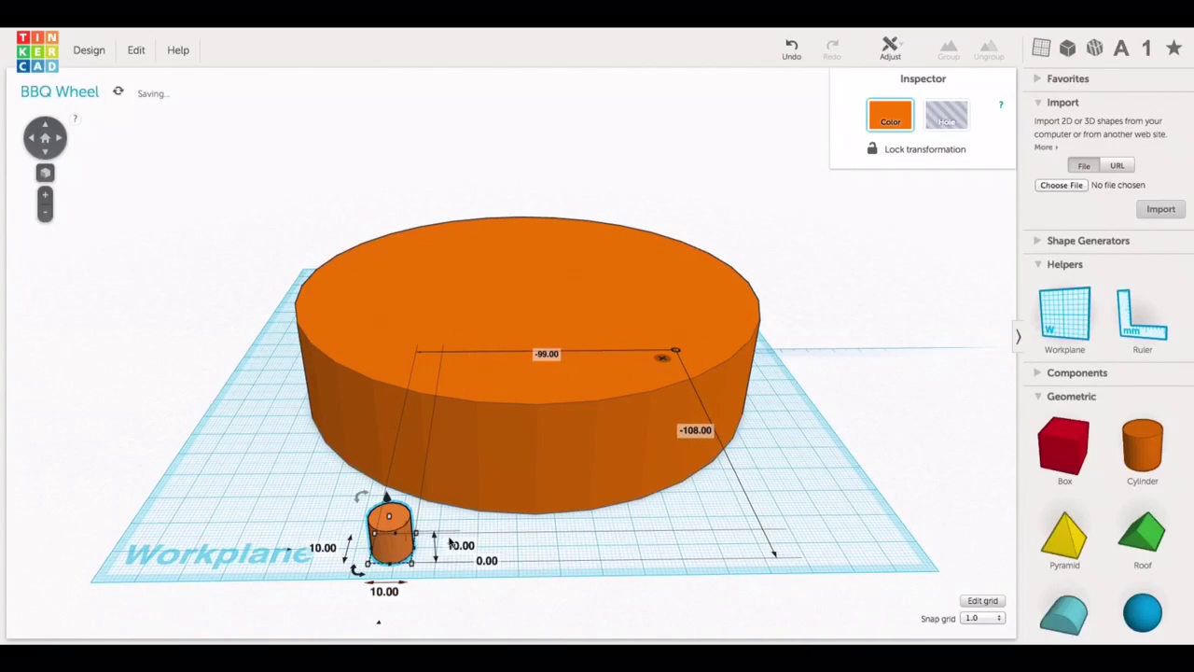
pyautogui.moveTo(392, 521); pyautogui.dragTo(378, 317)
pyautogui.moveTo(383, 439); pyautogui.dragTo(424, 439)
# - Make the small cylinder a hole and centre it on the disc with Align
pyautogui.click(944, 114)
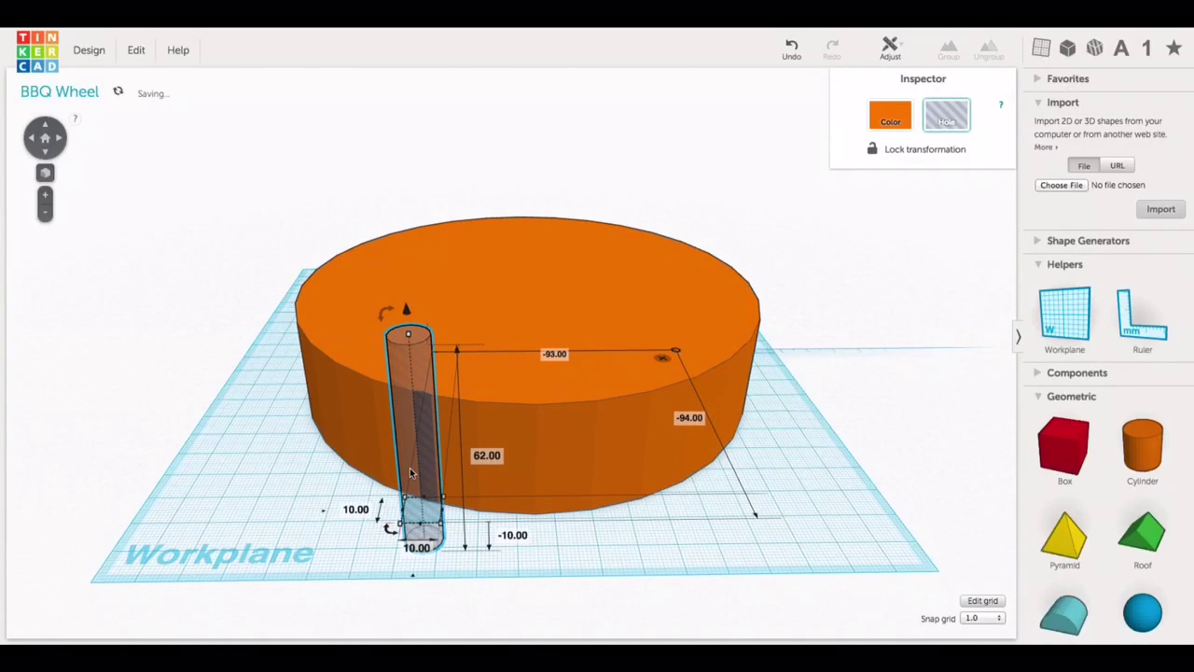
pyautogui.press('Right')
pyautogui.press('Up')
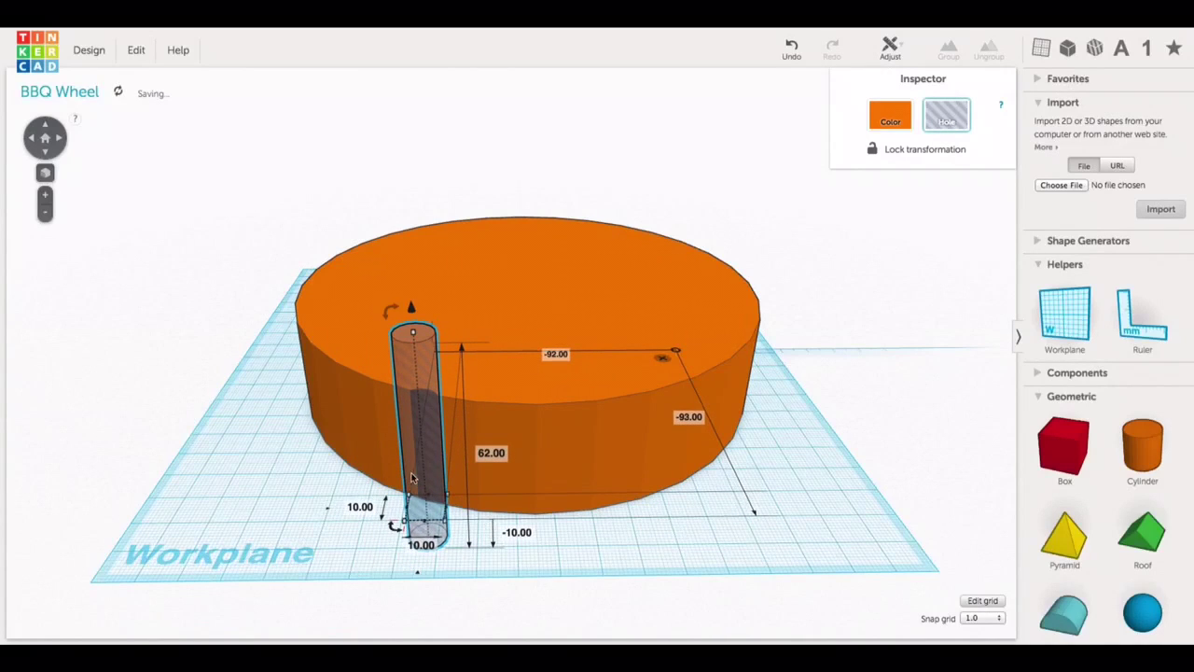
pyautogui.moveTo(297, 173); pyautogui.dragTo(721, 500)
pyautogui.press('f')
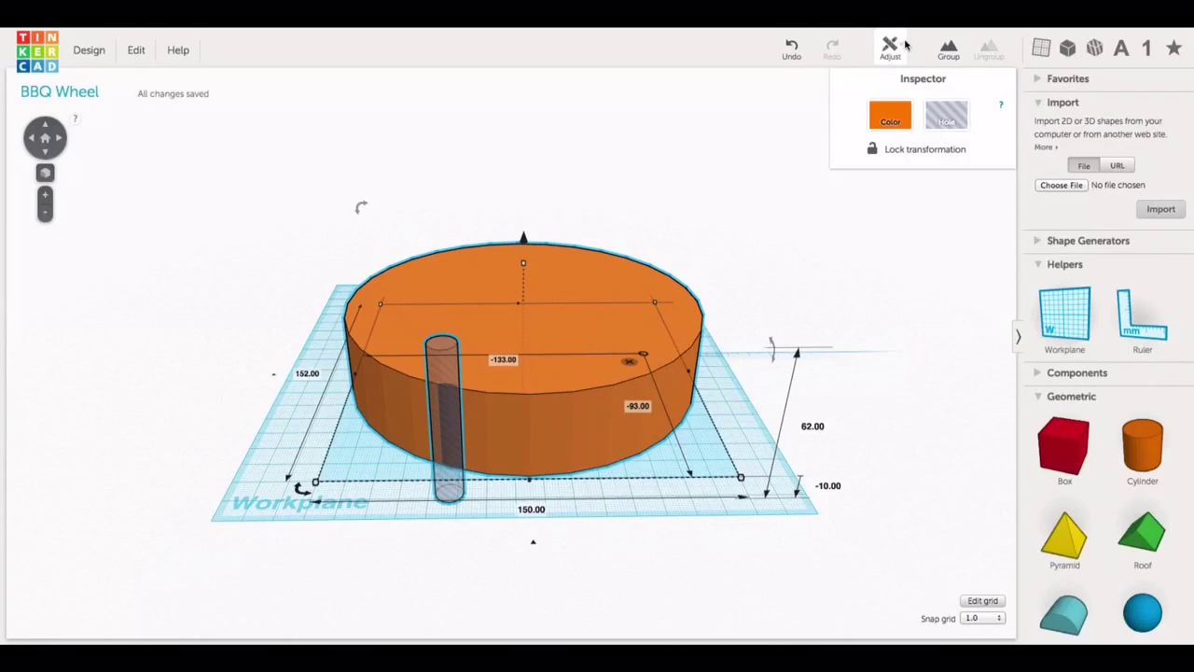
pyautogui.click(890, 48)
pyautogui.click(894, 73)
pyautogui.click(530, 488)
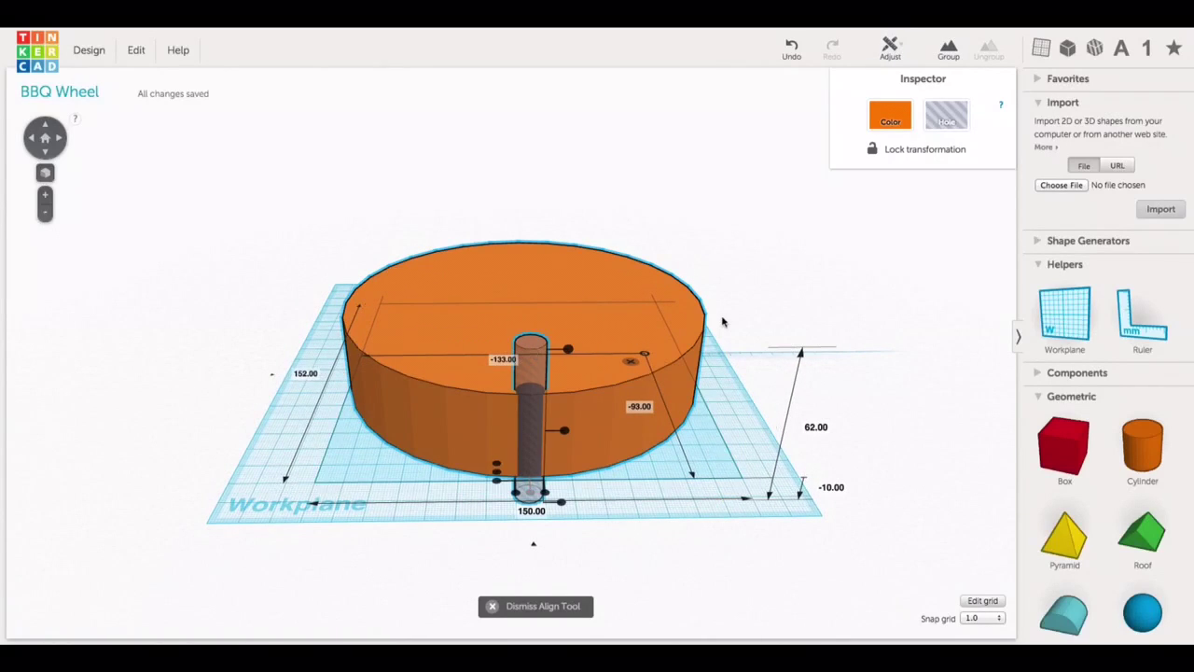
pyautogui.click(551, 491)
pyautogui.moveTo(527, 369); pyautogui.dragTo(530, 378)
# - Duplicate the hole cylinder and stretch the copy to 66 mm tall at the back edge
pyautogui.click(858, 301)
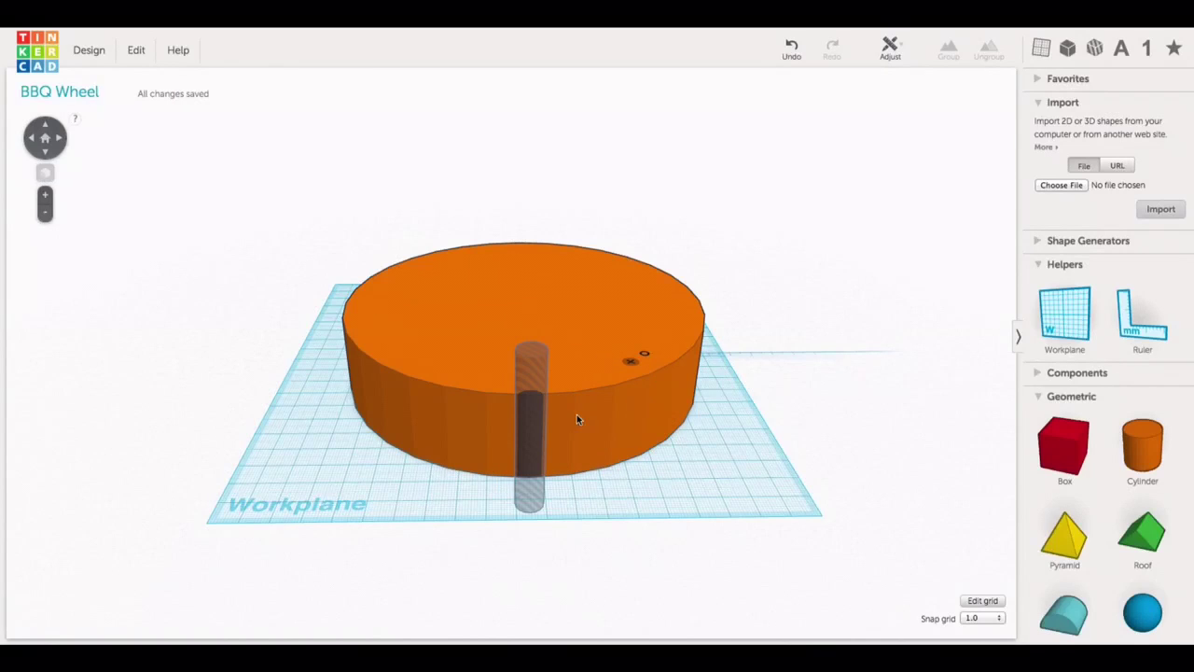
pyautogui.click(530, 410)
pyautogui.click(137, 50)
pyautogui.click(160, 119)
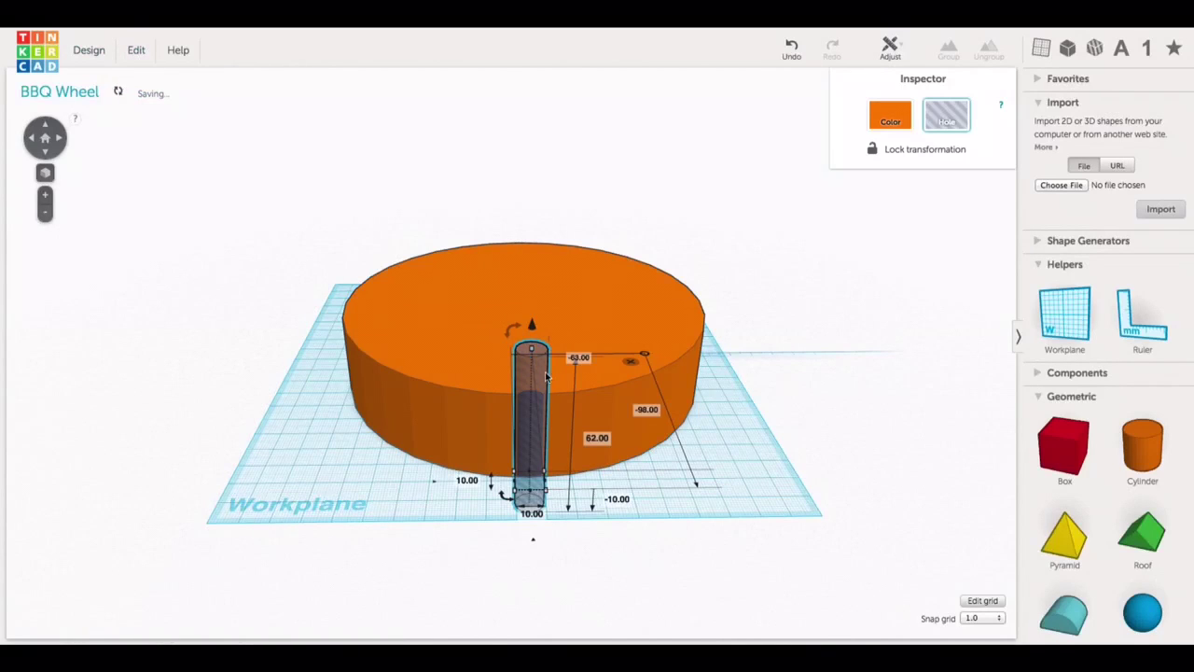
pyautogui.moveTo(536, 337); pyautogui.dragTo(533, 207)
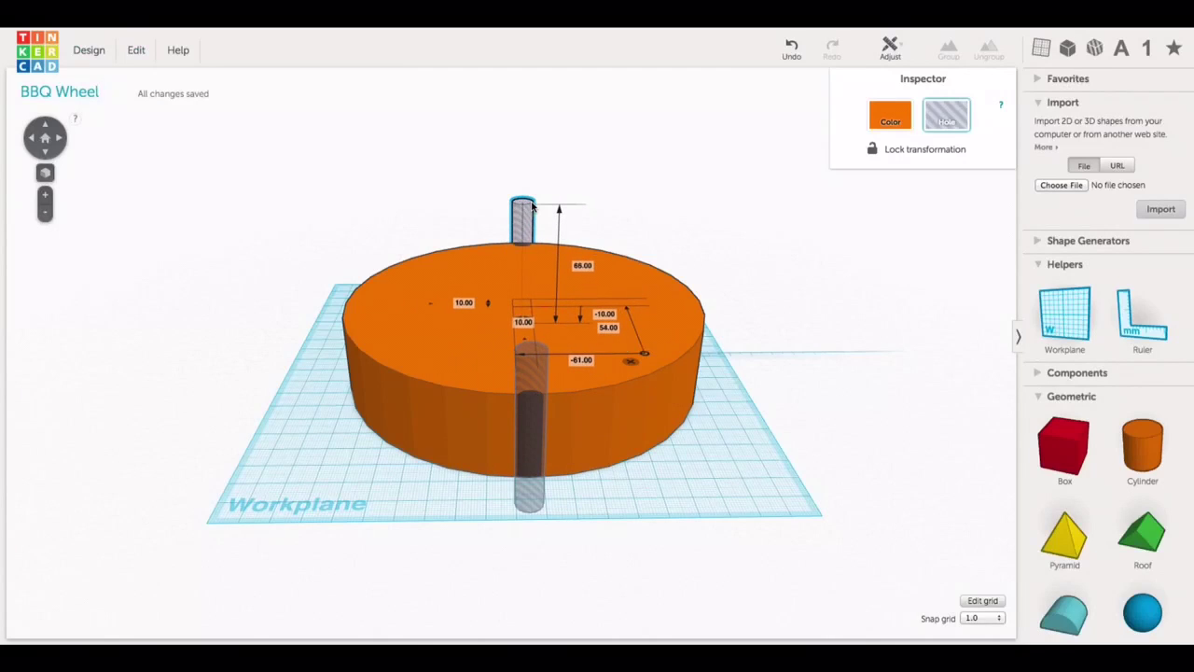
# - Centre both holes on the disc with Align
pyautogui.moveTo(469, 155); pyautogui.dragTo(570, 476)
pyautogui.click(890, 49)
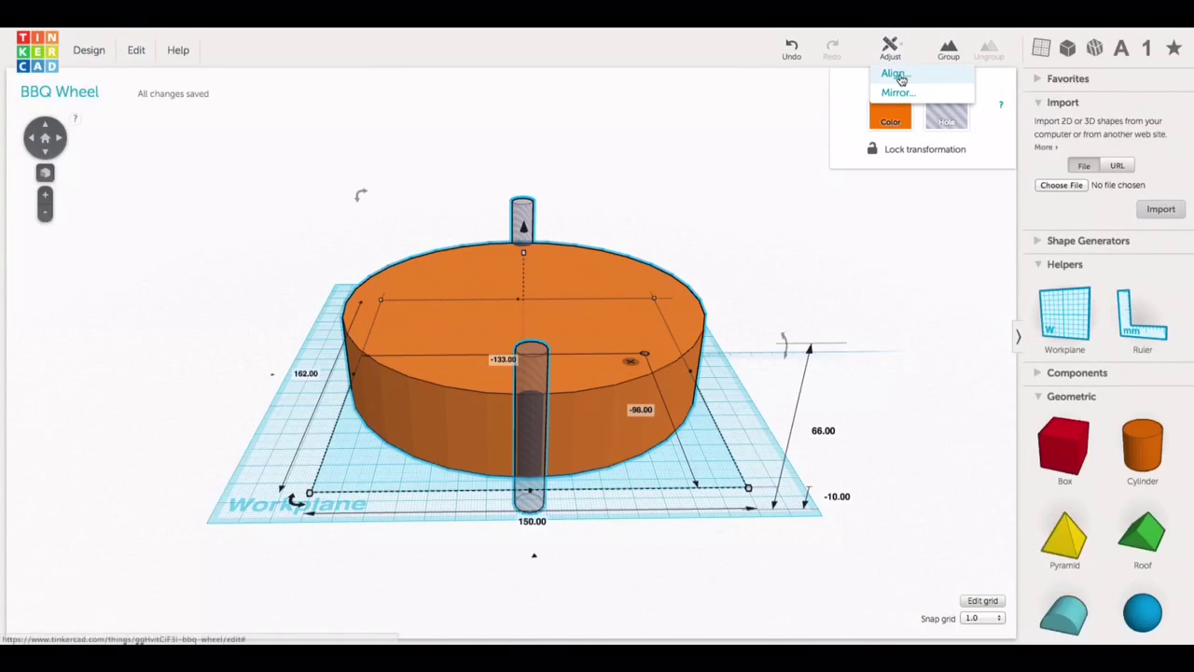
pyautogui.click(898, 80)
pyautogui.click(530, 501)
pyautogui.click(495, 541)
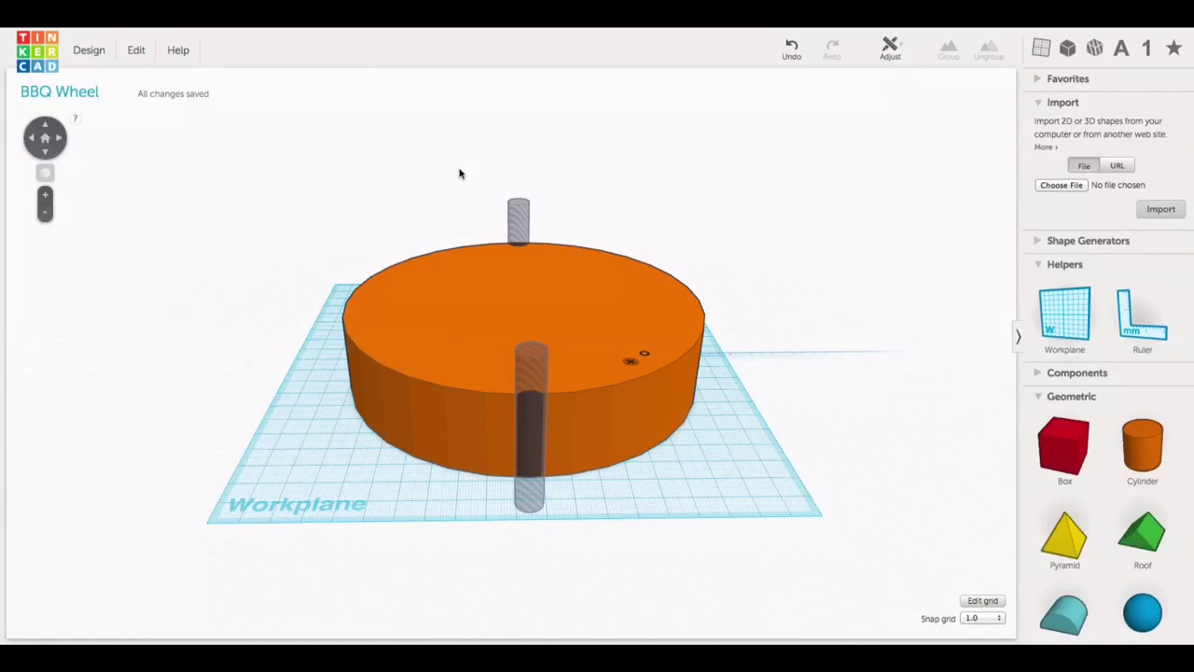
# - Group the front and back holes and centre the group on the disc
pyautogui.click(520, 207)
pyautogui.keyDown('shift'); pyautogui.click(534, 371); pyautogui.keyUp('shift')
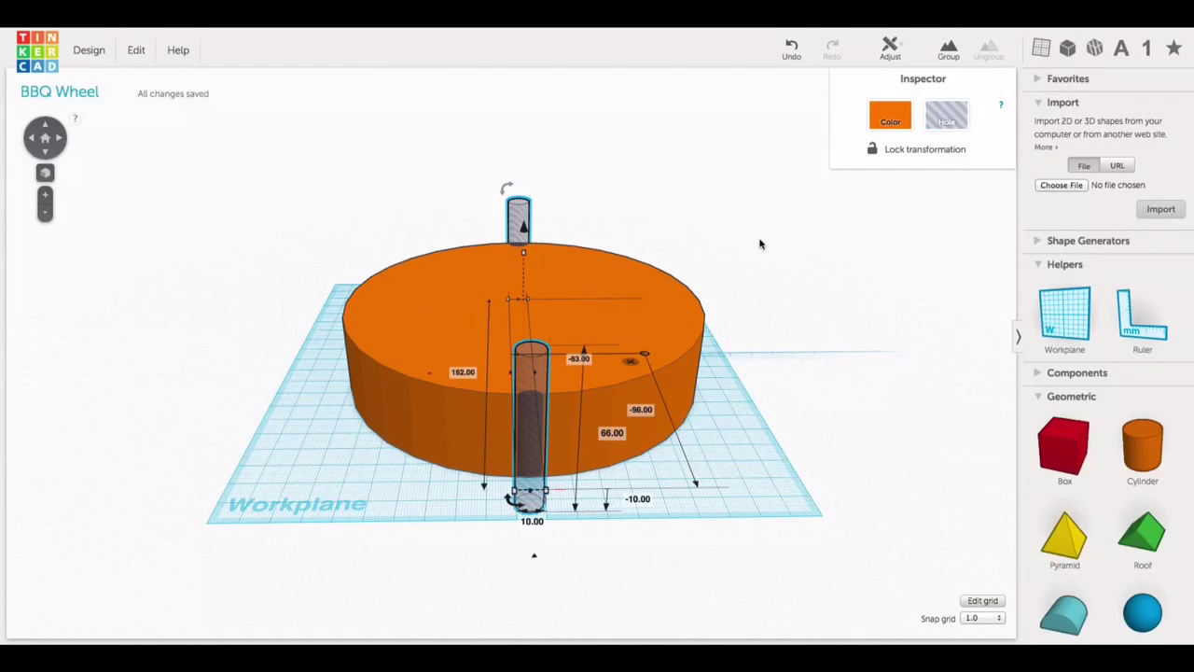
pyautogui.click(948, 49)
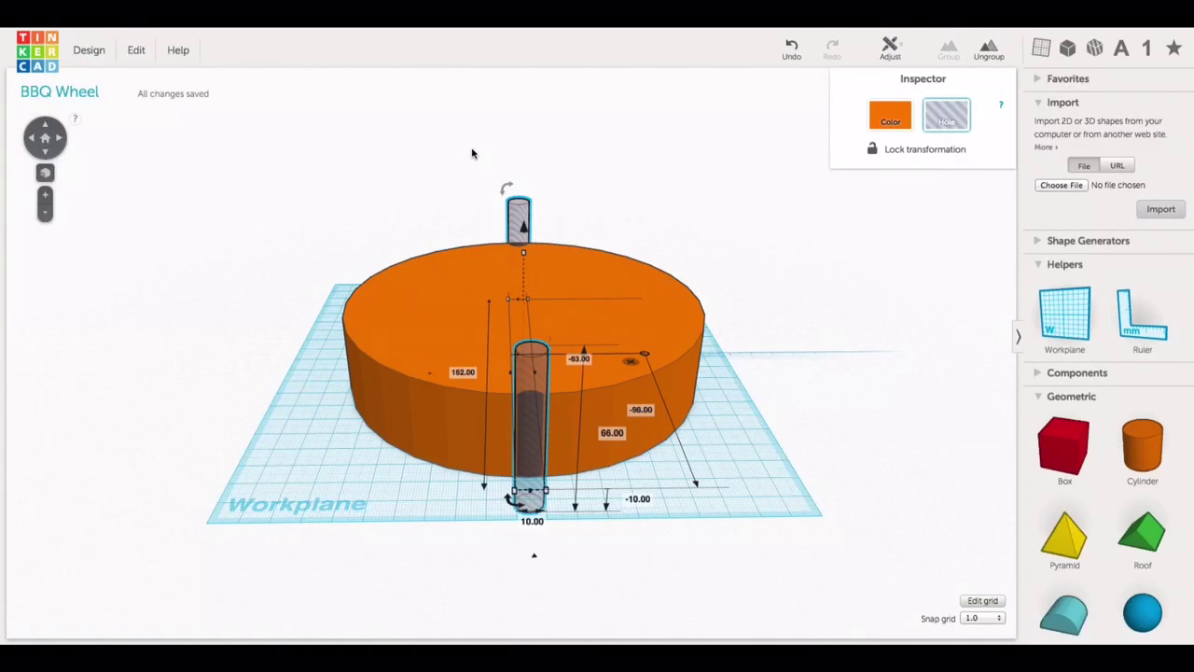
pyautogui.moveTo(472, 154); pyautogui.dragTo(663, 480)
pyautogui.click(890, 48)
pyautogui.click(891, 71)
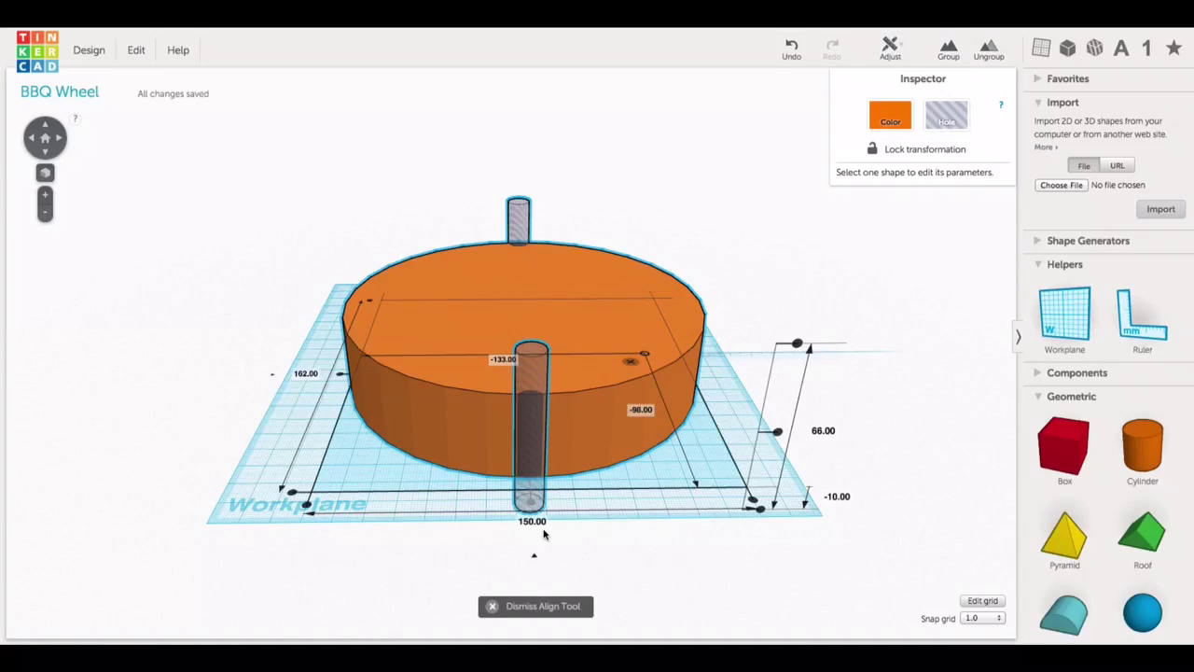
pyautogui.click(331, 373)
pyautogui.click(270, 392)
pyautogui.moveTo(270, 392); pyautogui.dragTo(233, 436, button='right')
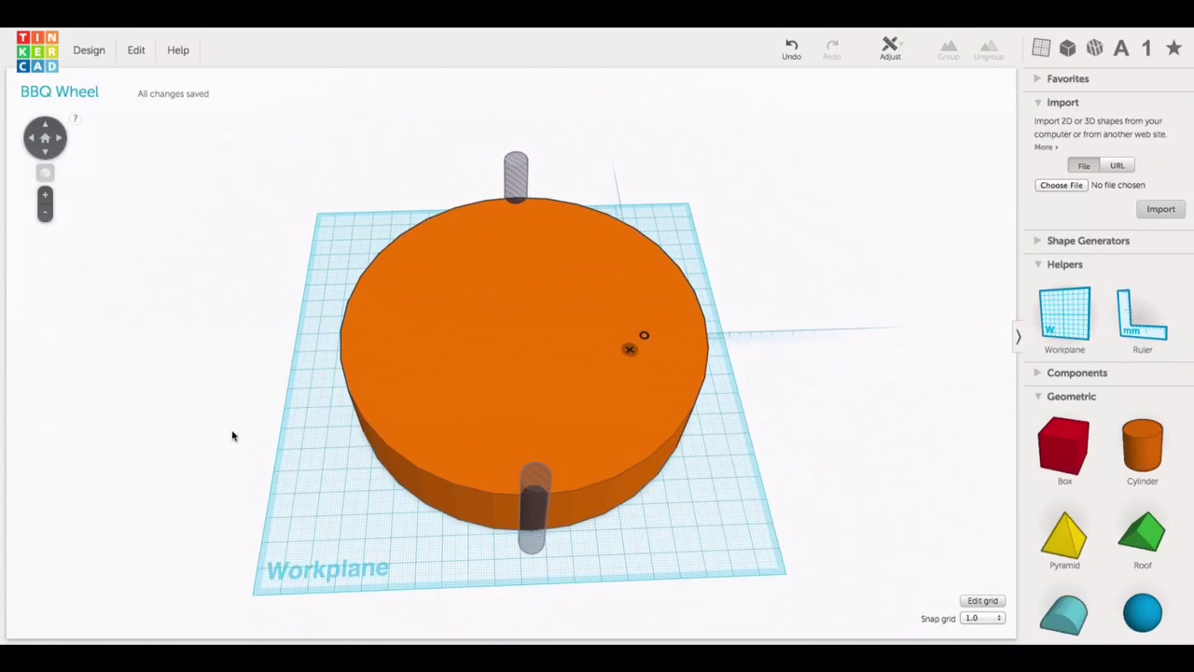
# - Rotate the hole group and duplicate it repeatedly until notch holes ring the entire rim
pyautogui.click(531, 483)
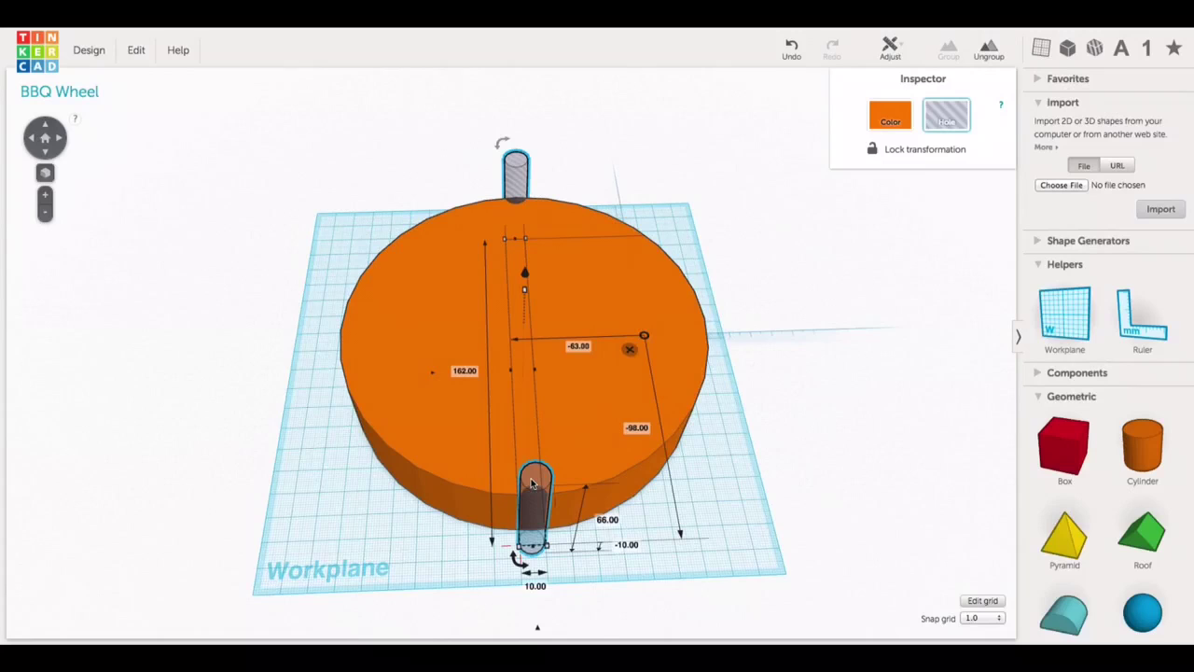
pyautogui.moveTo(520, 566); pyautogui.dragTo(588, 602)
pyautogui.click(136, 49)
pyautogui.click(155, 112)
pyautogui.click(138, 52)
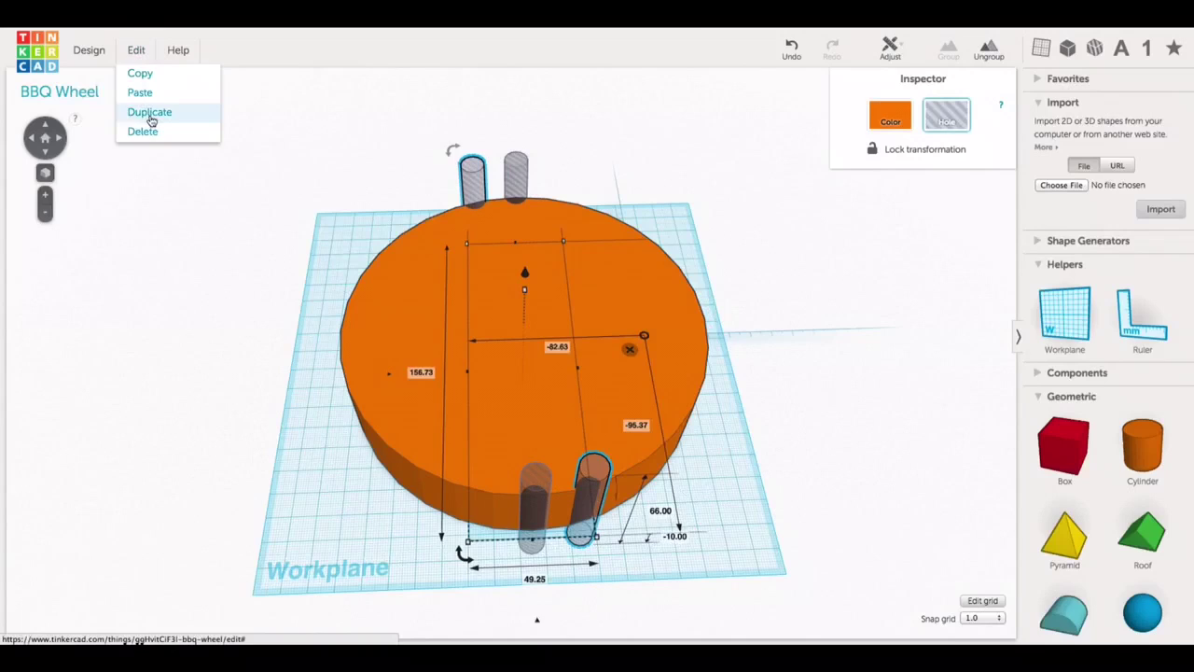
pyautogui.click(146, 110)
pyautogui.click(138, 51)
pyautogui.click(147, 111)
pyautogui.click(138, 52)
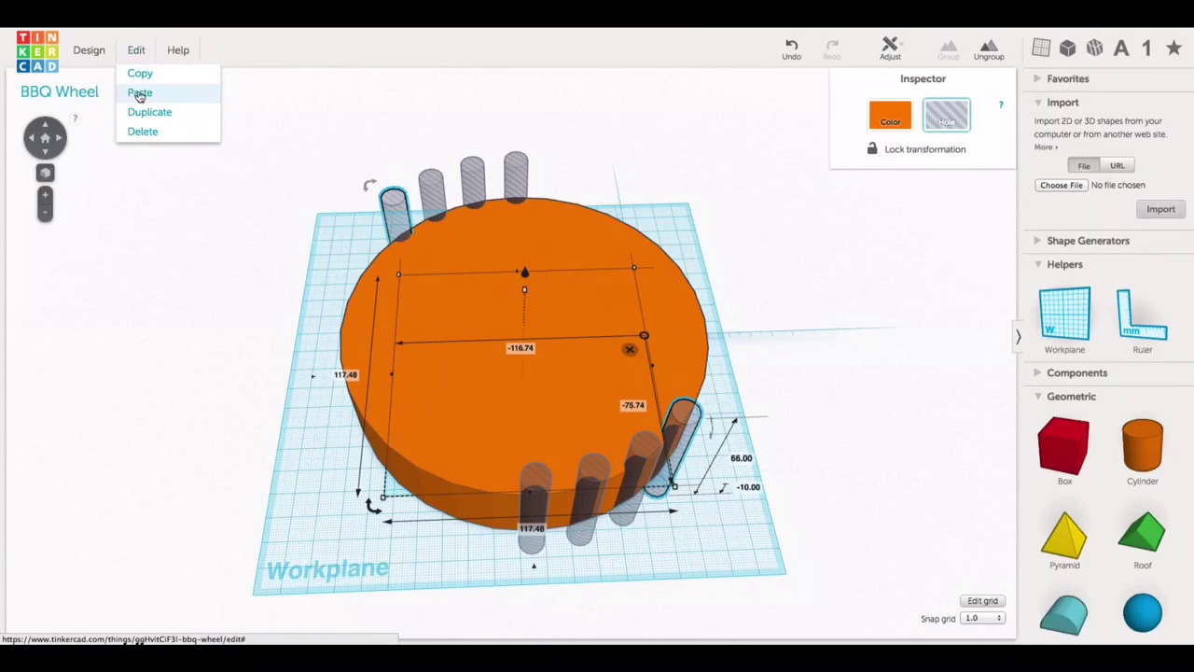
pyautogui.click(147, 110)
pyautogui.click(147, 111)
pyautogui.click(136, 50)
pyautogui.click(147, 112)
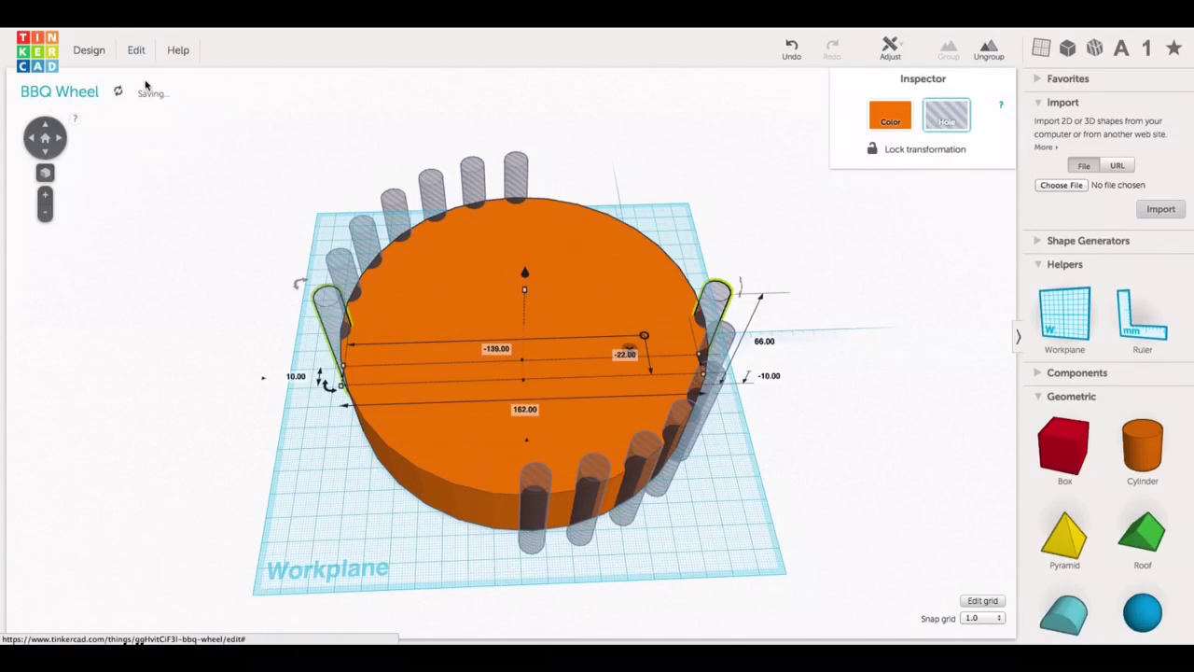
pyautogui.click(136, 50)
pyautogui.click(147, 111)
pyautogui.click(136, 51)
pyautogui.click(150, 112)
pyautogui.click(136, 50)
pyautogui.click(149, 112)
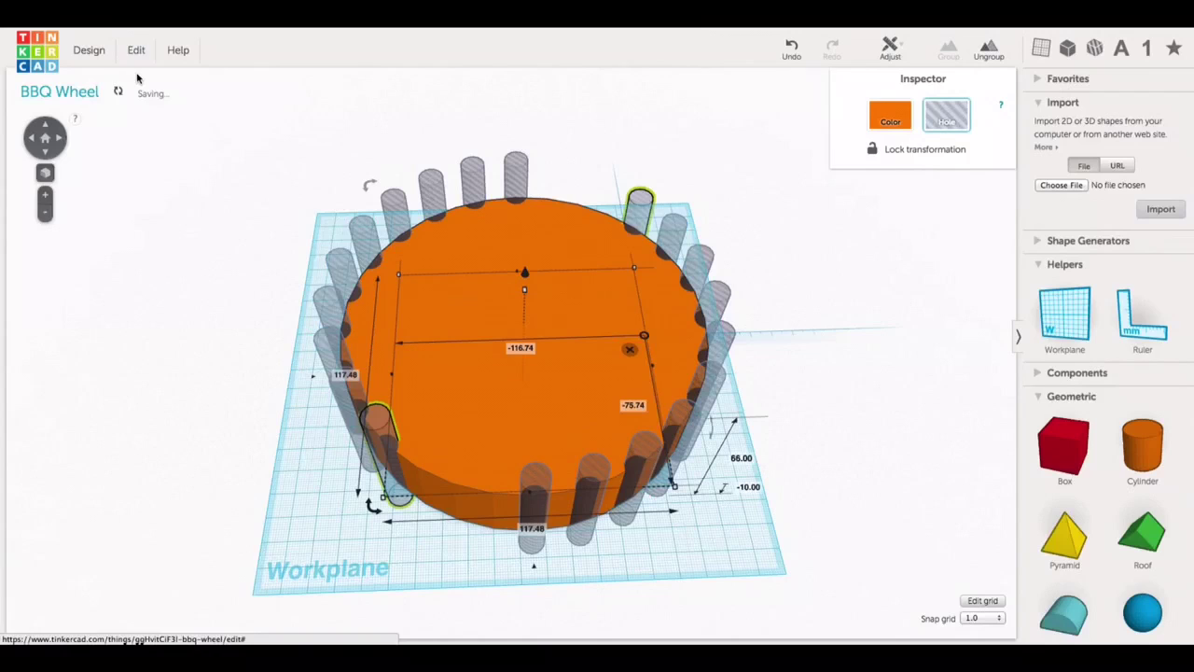
pyautogui.click(136, 50)
pyautogui.click(149, 112)
pyautogui.click(136, 51)
pyautogui.click(141, 111)
pyautogui.click(136, 50)
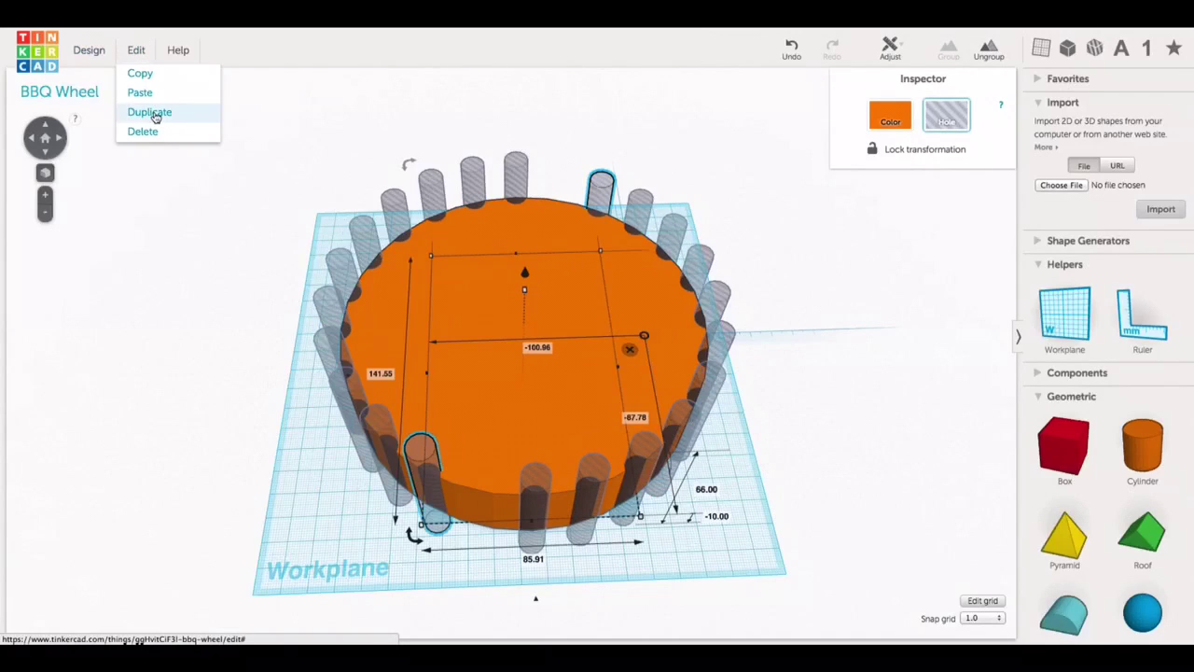
pyautogui.click(151, 113)
pyautogui.click(217, 297)
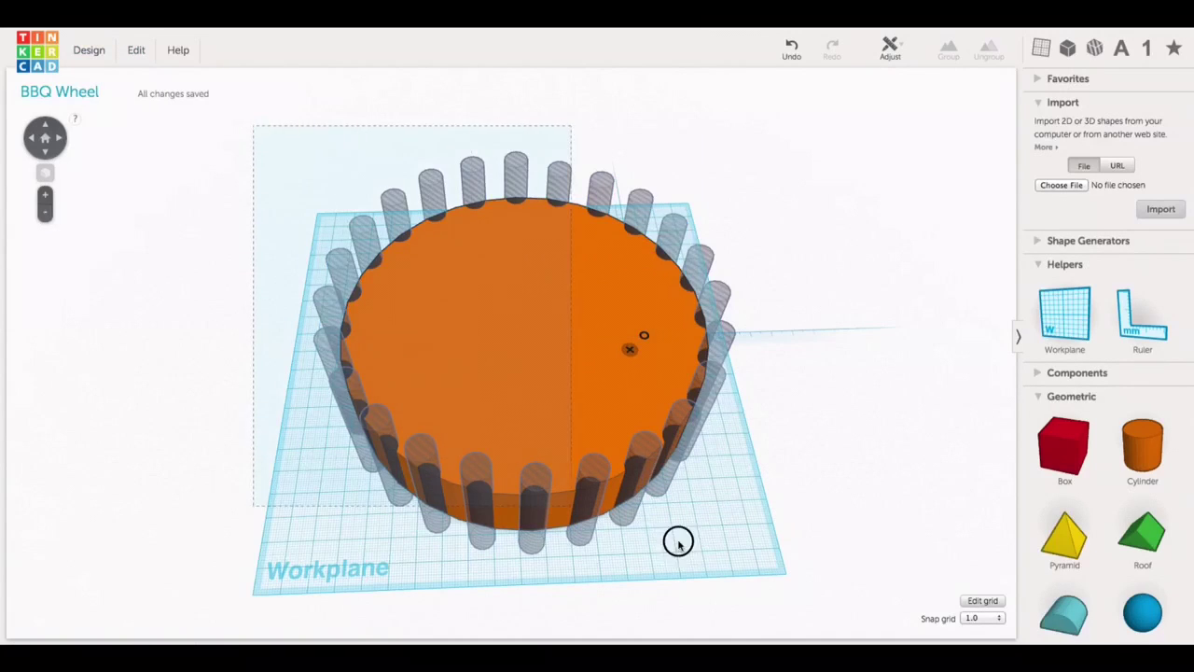
# - Group the wheel with all the hole cylinders to cut the notches
pyautogui.moveTo(679, 542); pyautogui.dragTo(762, 555)
pyautogui.hotkey('ctrl', 'g')
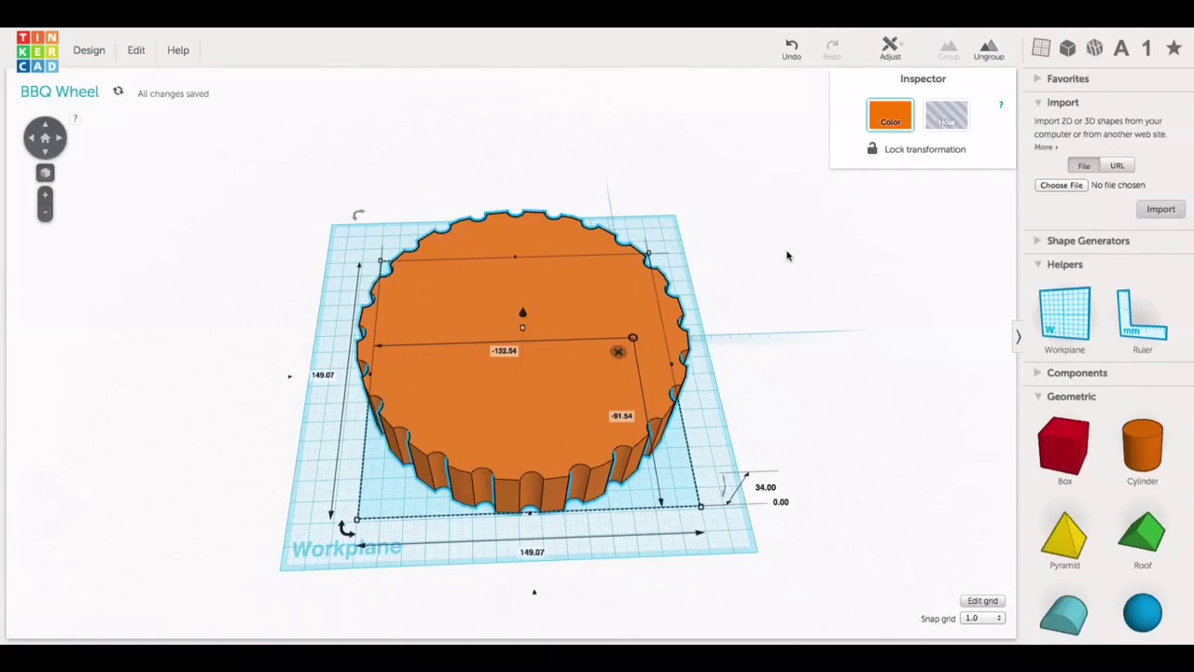
pyautogui.moveTo(786, 256); pyautogui.dragTo(750, 270, button='right')
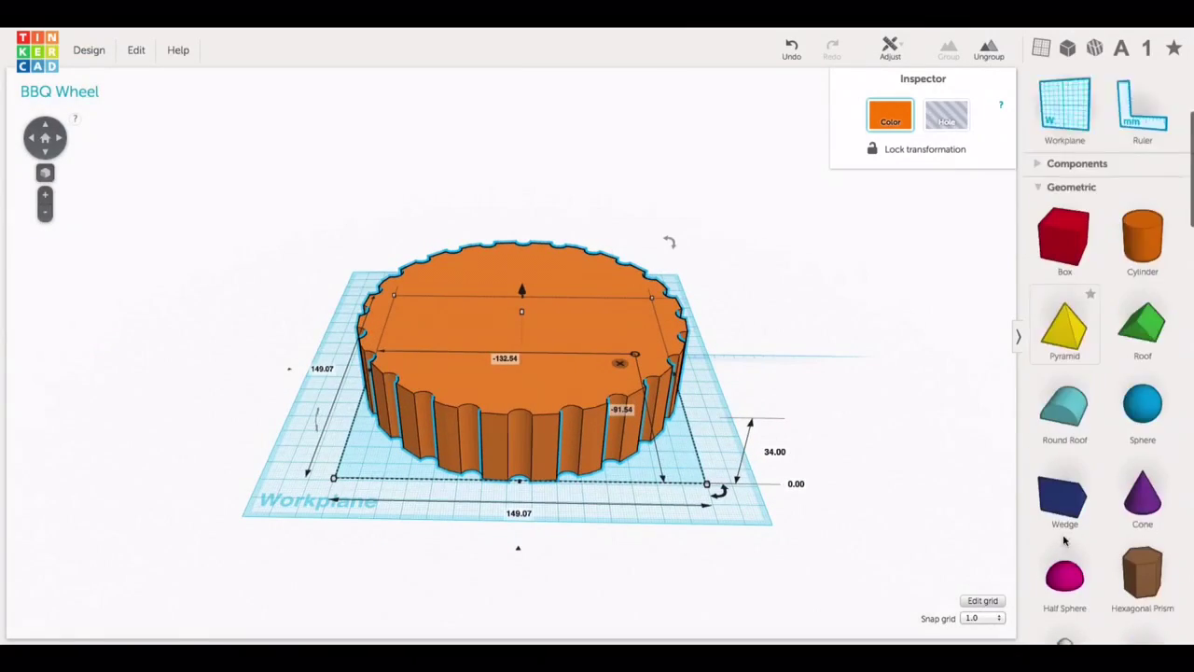
# - Add a thin tube ring 150 × 150 mm wide and 10 mm tall
pyautogui.scroll(-5, 1067, 541)
pyautogui.moveTo(1065, 495); pyautogui.dragTo(449, 524)
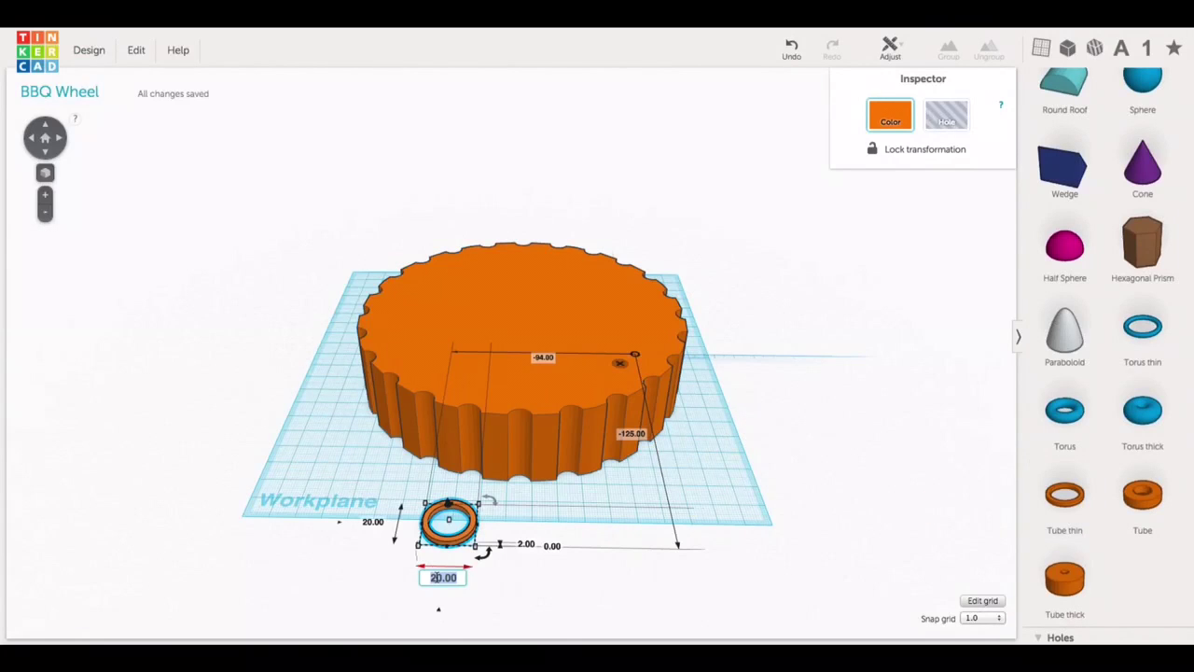
pyautogui.press('Return')
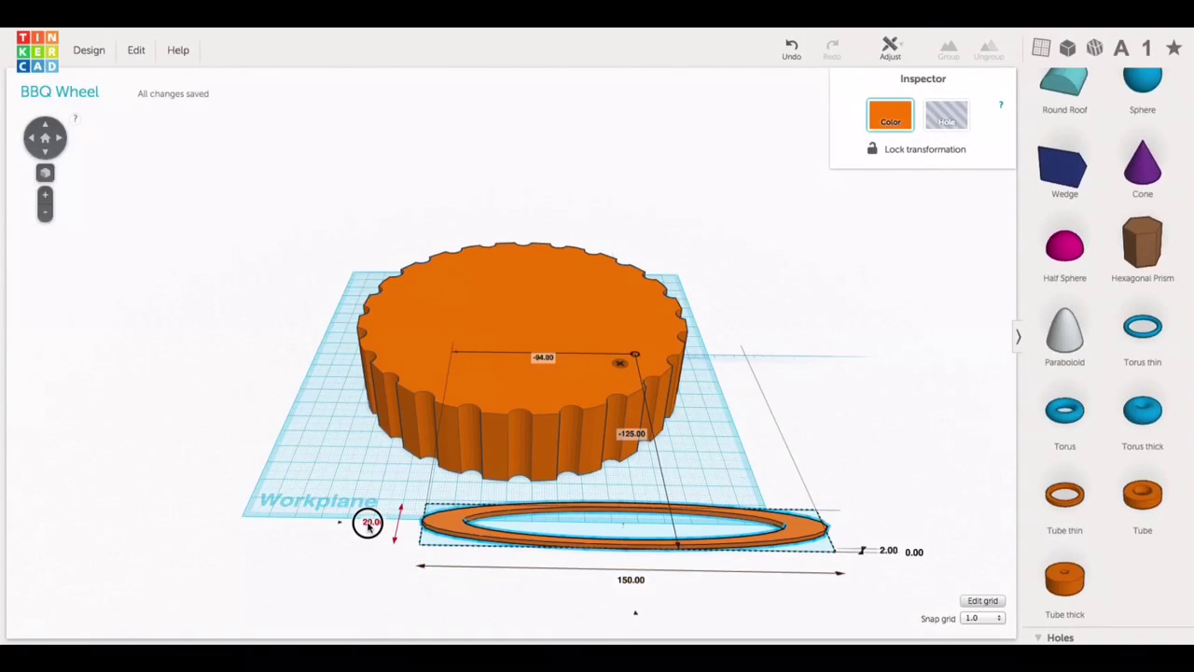
pyautogui.press('Return')
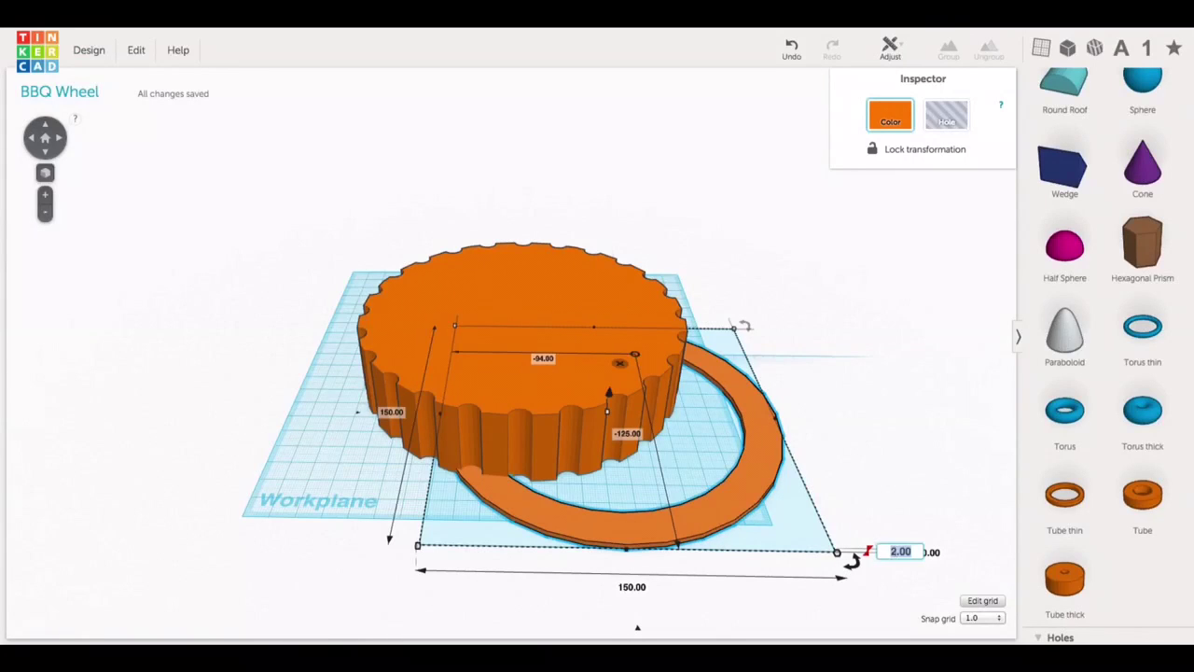
pyautogui.write('10')
pyautogui.moveTo(313, 209); pyautogui.dragTo(796, 565)
pyautogui.click(775, 456)
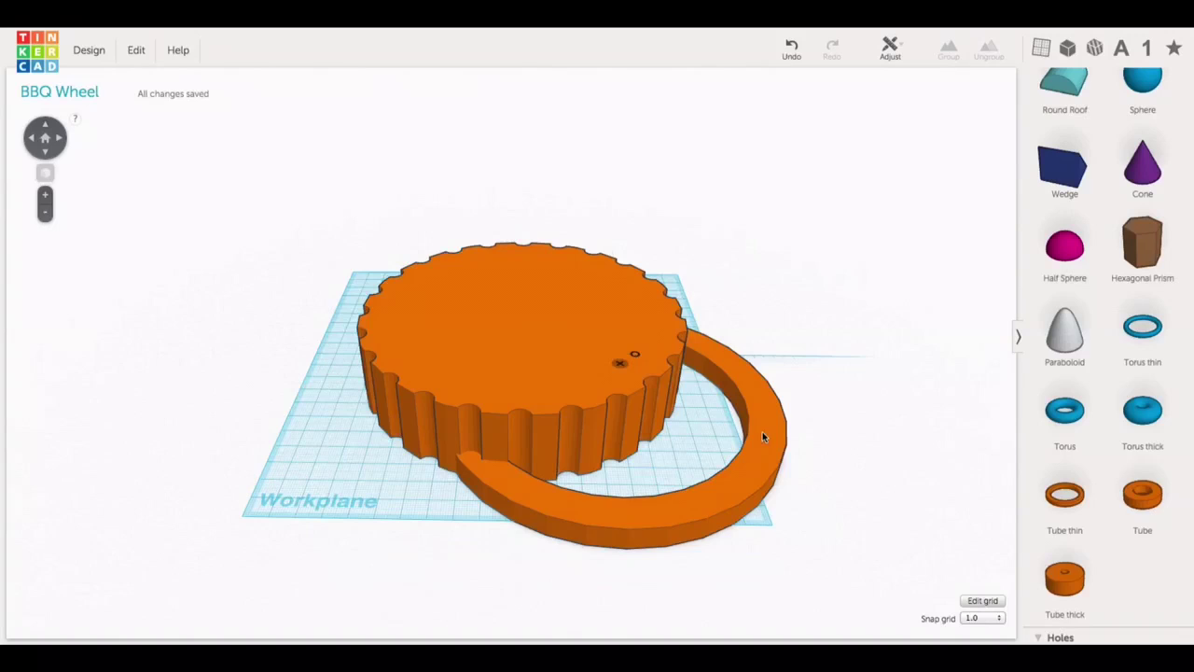
# - Colour the tube ring red
pyautogui.click(891, 114)
pyautogui.click(761, 219)
pyautogui.click(165, 227)
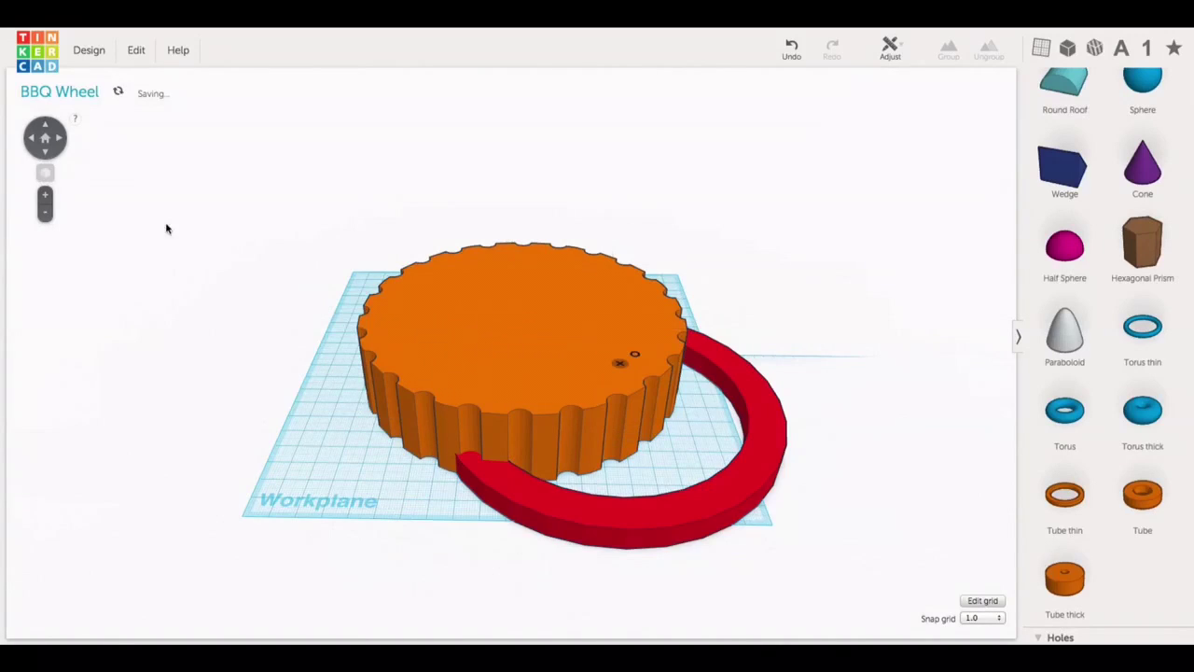
# - Align the ring to the wheel, centred and positioned at the wheel's middle height
pyautogui.moveTo(304, 229); pyautogui.dragTo(845, 539)
pyautogui.click(890, 47)
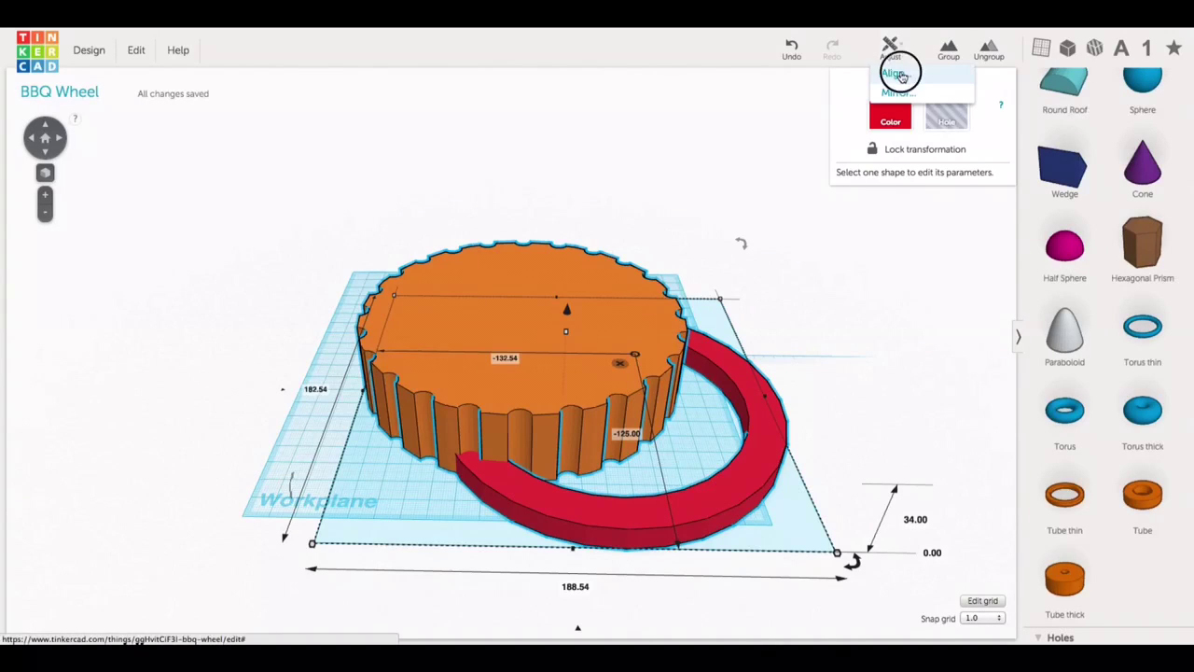
pyautogui.click(901, 69)
pyautogui.click(577, 572)
pyautogui.click(755, 451)
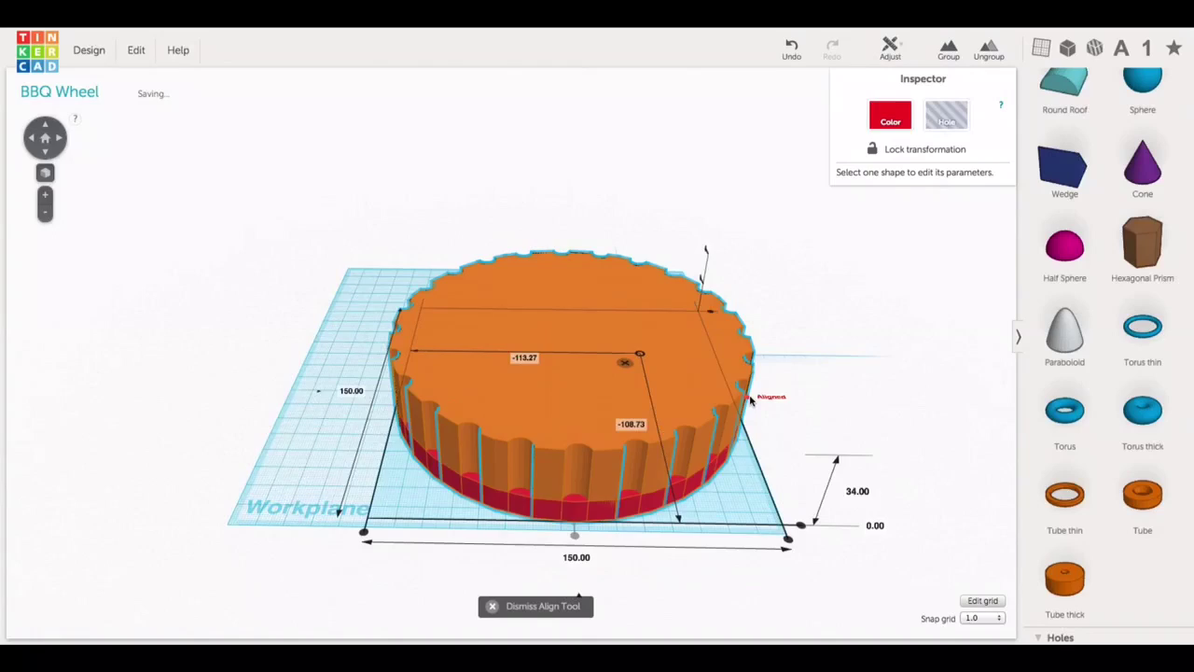
pyautogui.moveTo(751, 403); pyautogui.dragTo(642, 396, button='right')
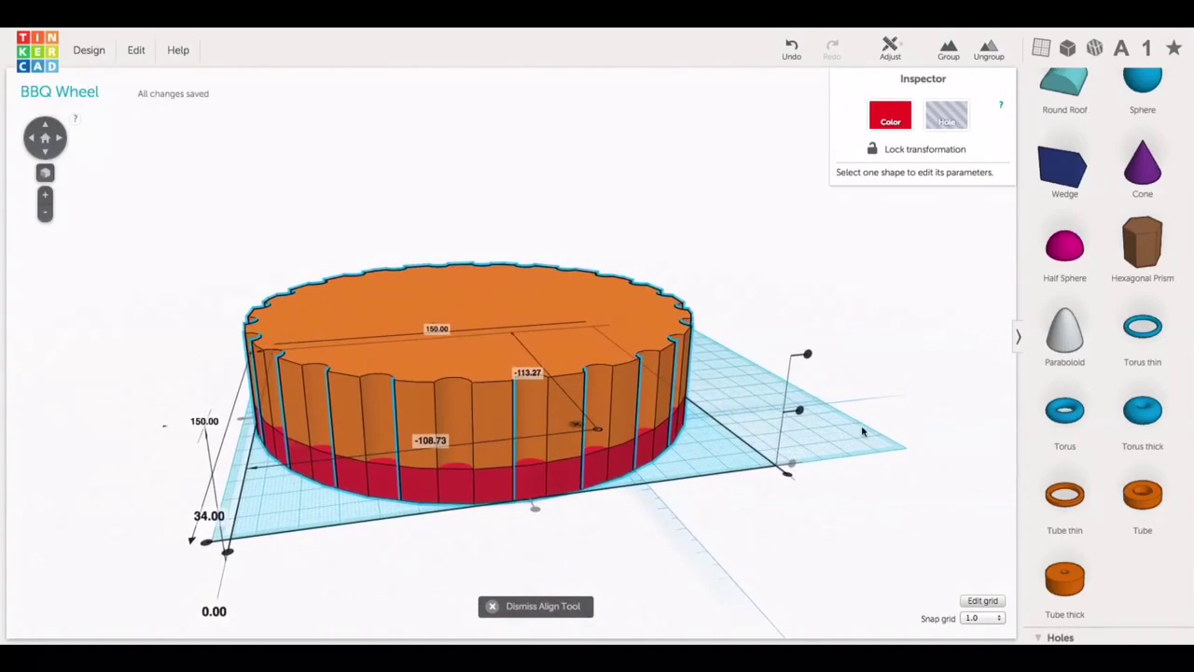
pyautogui.click(795, 416)
pyautogui.click(718, 521)
pyautogui.moveTo(718, 521); pyautogui.dragTo(906, 600, button='right')
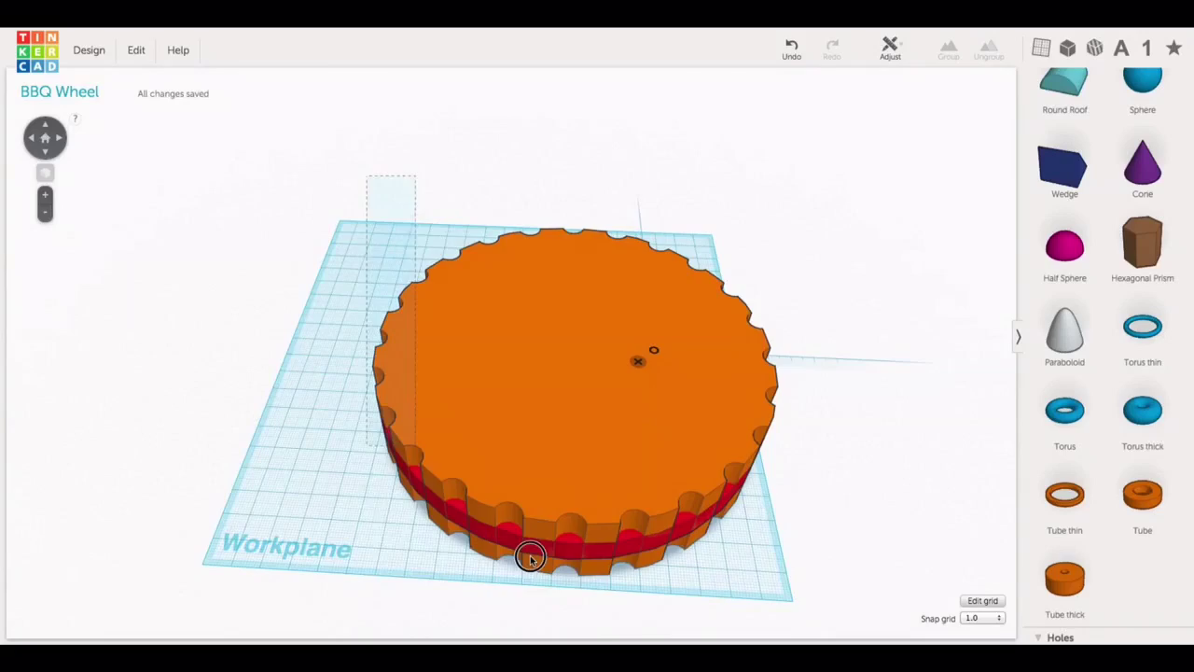
# - Group the wheel and ring into a single object
pyautogui.hotkey('ctrl', 'a')
pyautogui.hotkey('ctrl', 'g')
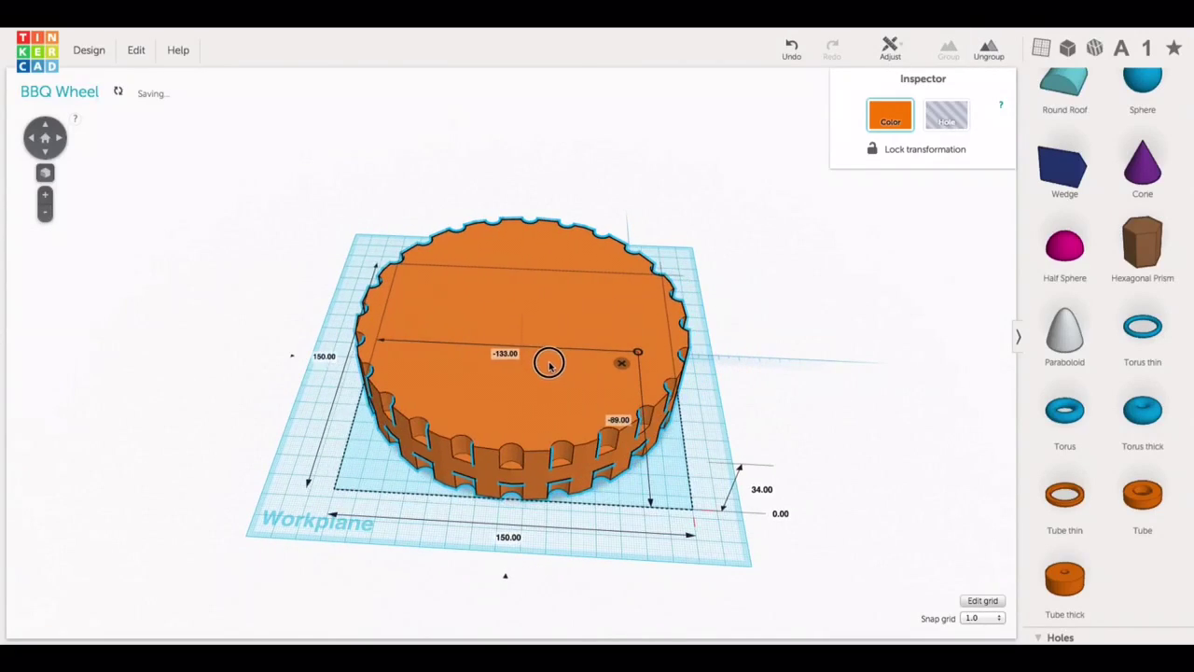
pyautogui.click(821, 373)
pyautogui.moveTo(822, 373); pyautogui.dragTo(835, 592, button='right')
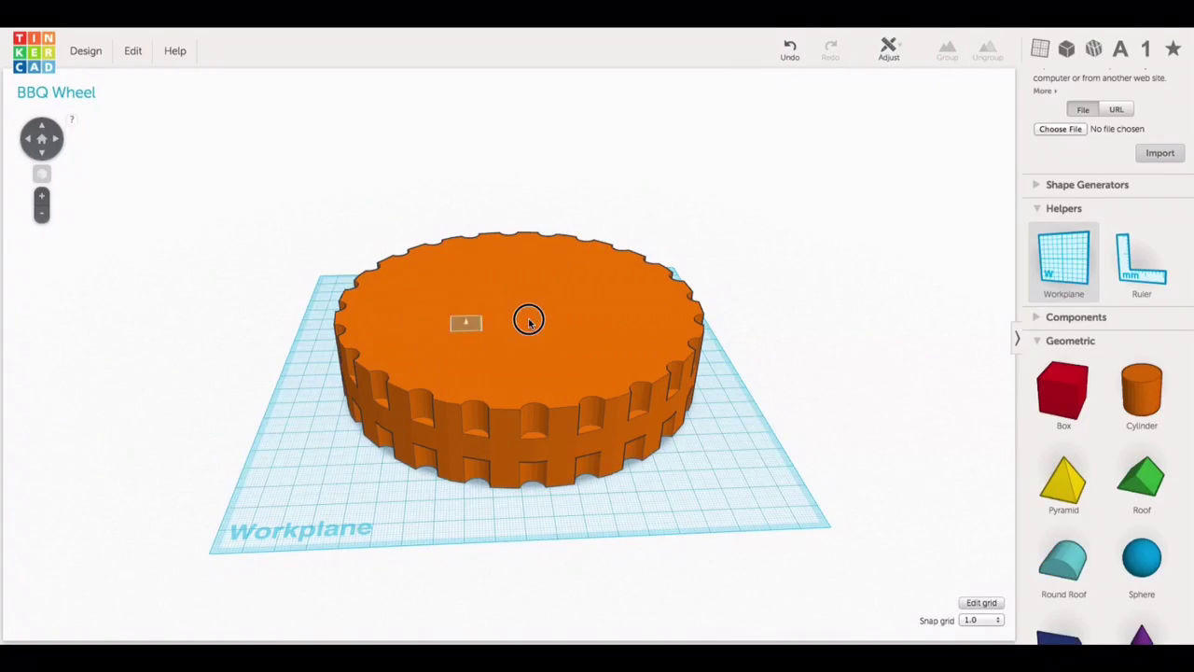
# - Set the workplane on the wheel's top face and add a 130 × 130 × 10 mm torus
pyautogui.click(528, 321)
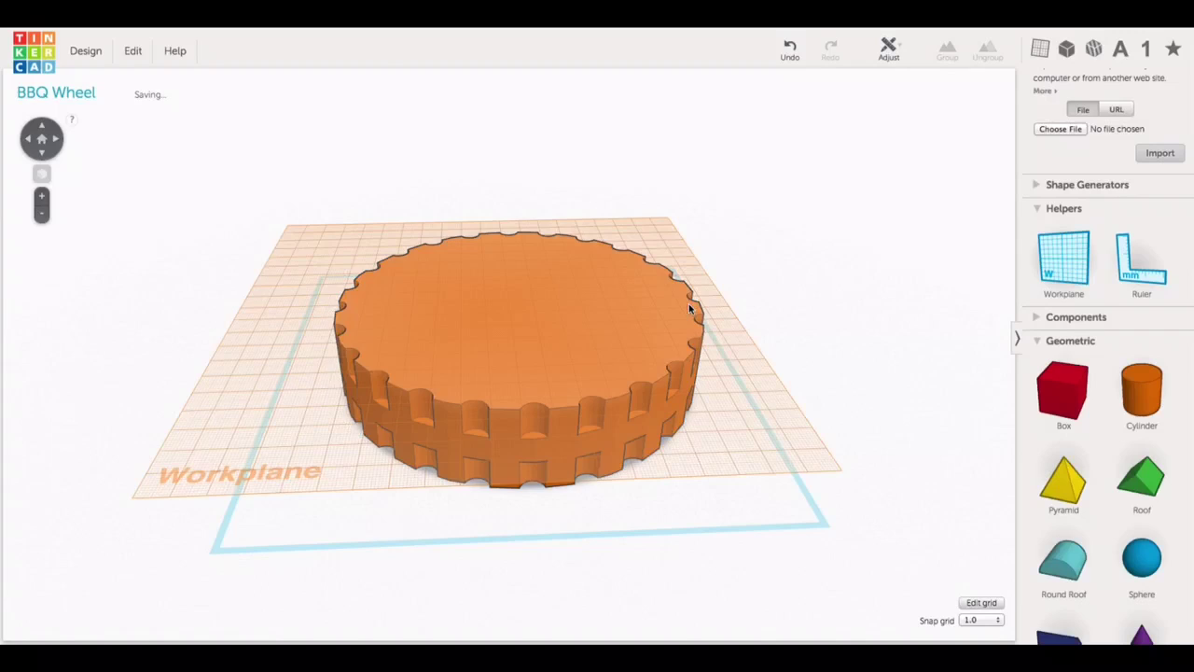
pyautogui.click(767, 265)
pyautogui.scroll(-10, 1092, 476)
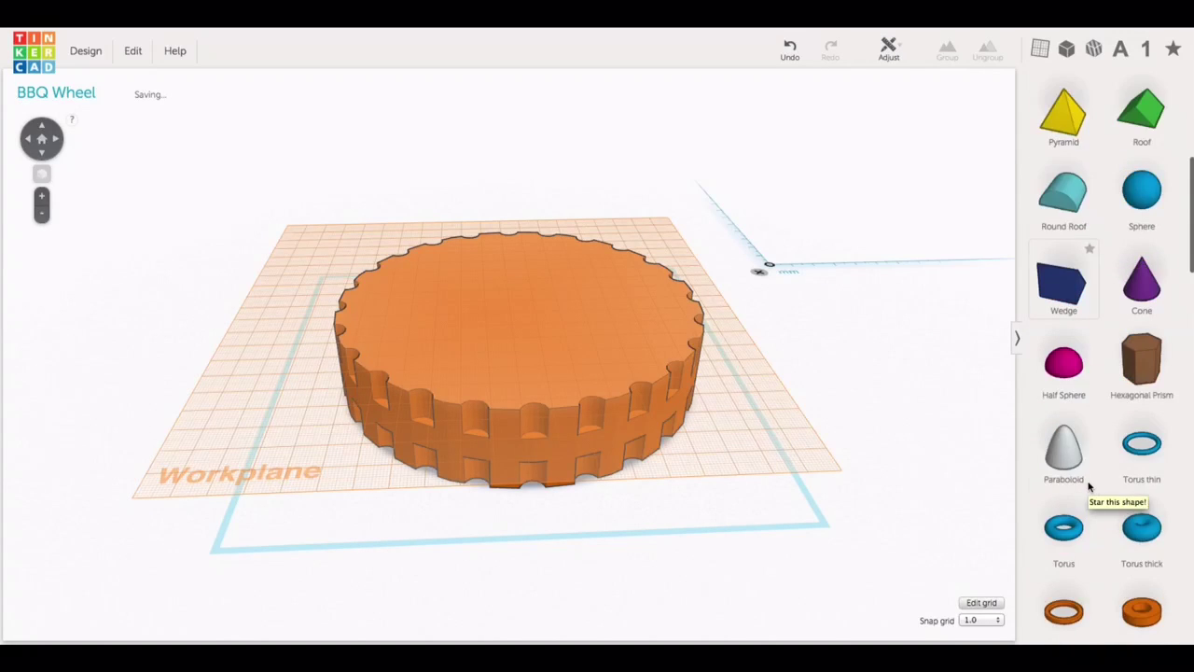
pyautogui.moveTo(1069, 387); pyautogui.dragTo(528, 301)
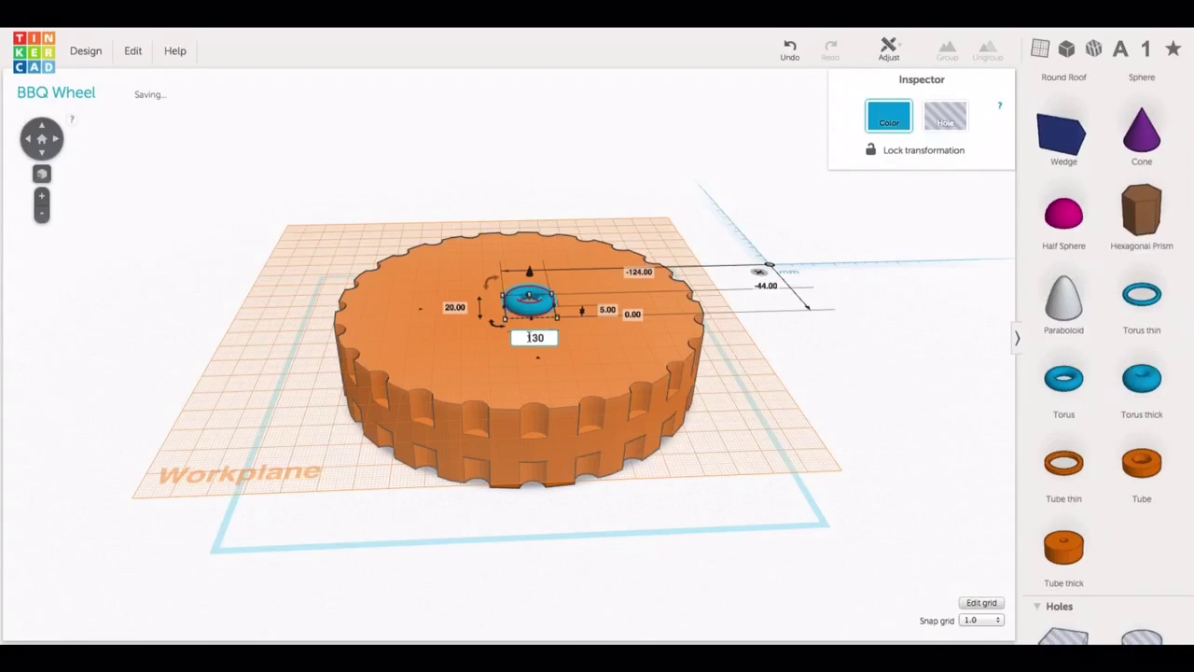
pyautogui.click(448, 311)
pyautogui.press('Return')
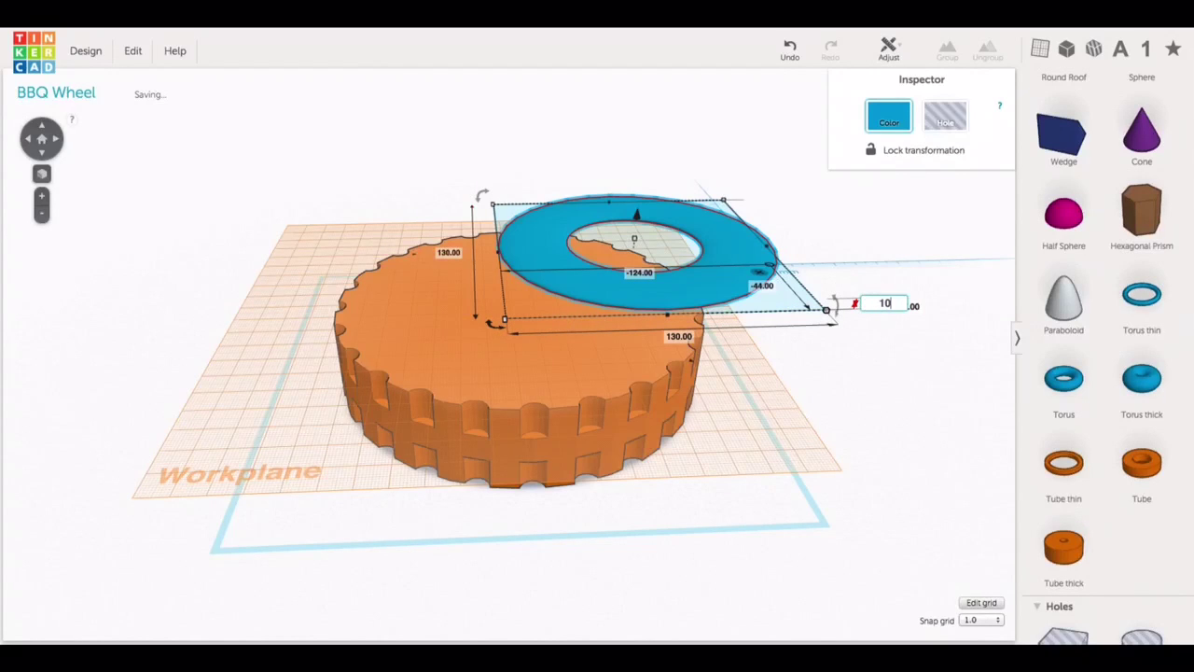
pyautogui.write('10')
pyautogui.press('Return')
# - Centre the torus on the wheel, sink it 5 mm, and make it a hole
pyautogui.scroll(3, 572, 320)
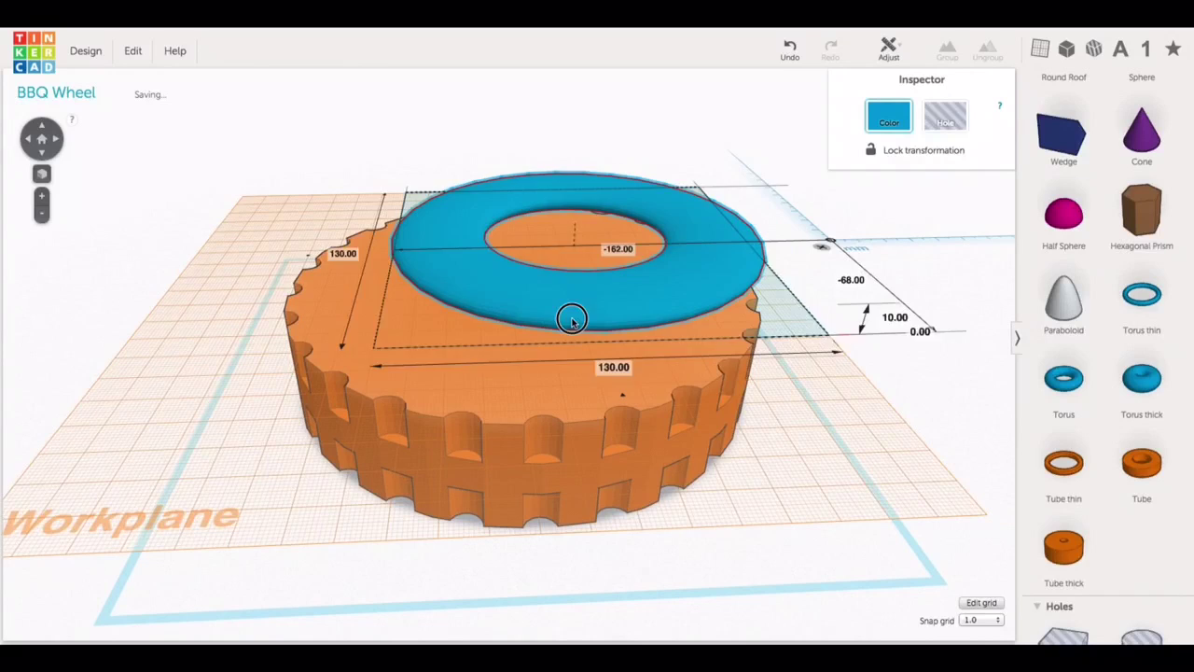
pyautogui.moveTo(572, 320); pyautogui.dragTo(553, 354)
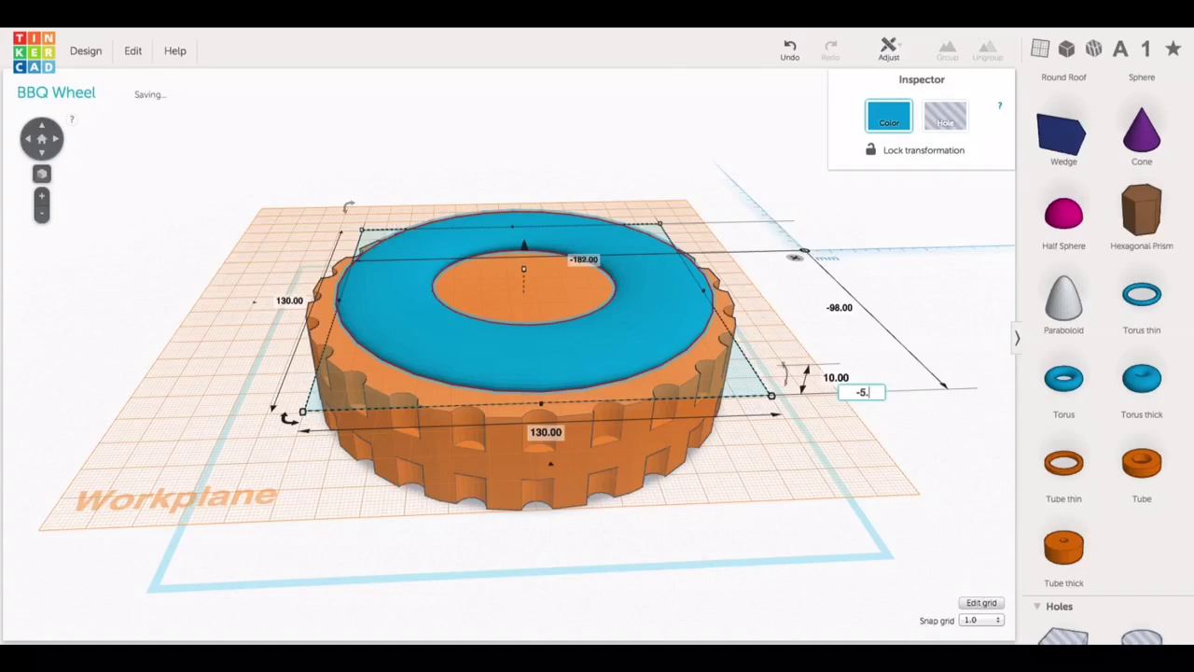
pyautogui.press('Return')
pyautogui.scroll(-2, 400, 504)
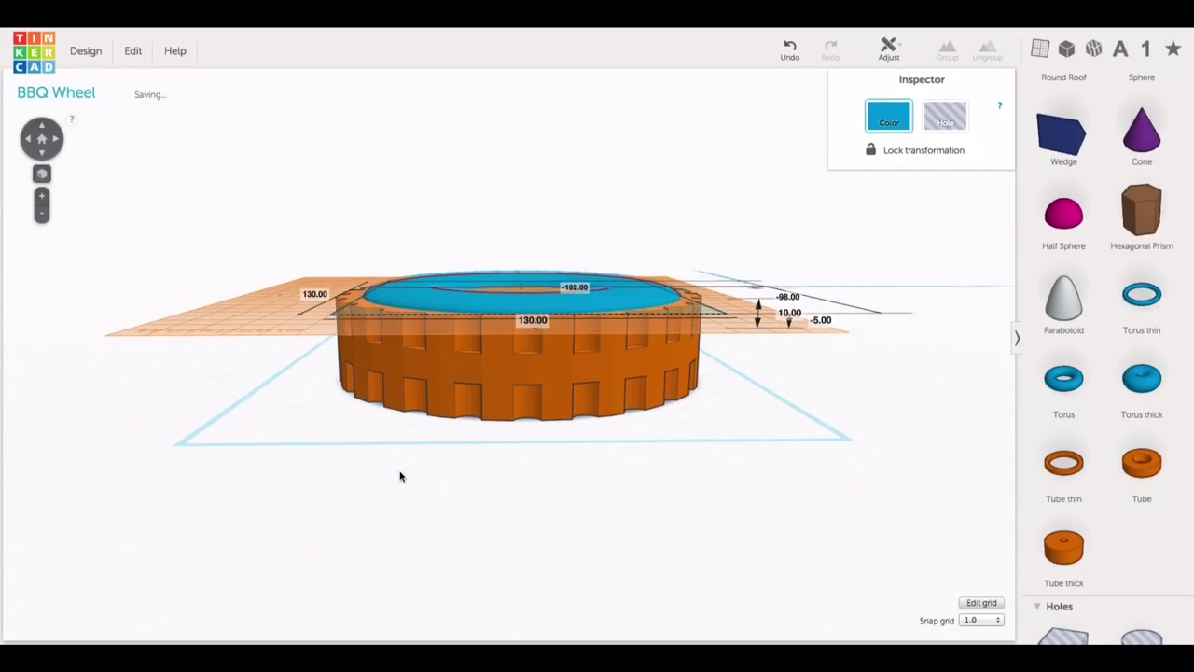
pyautogui.moveTo(400, 477); pyautogui.dragTo(399, 551, button='right')
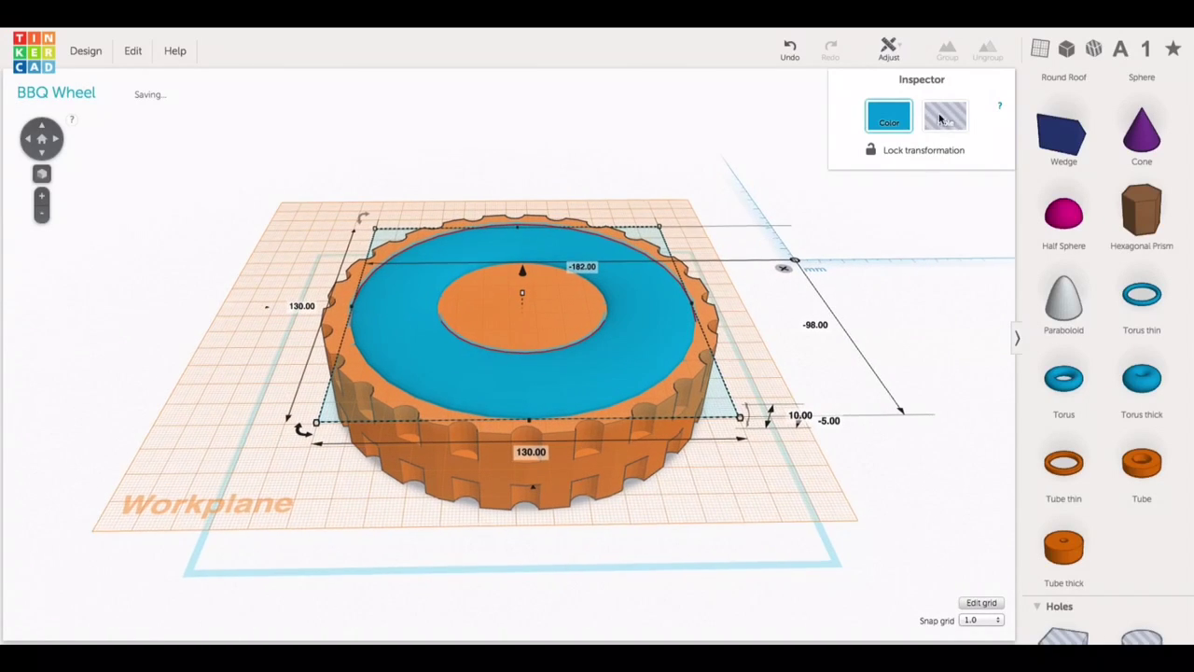
pyautogui.click(942, 114)
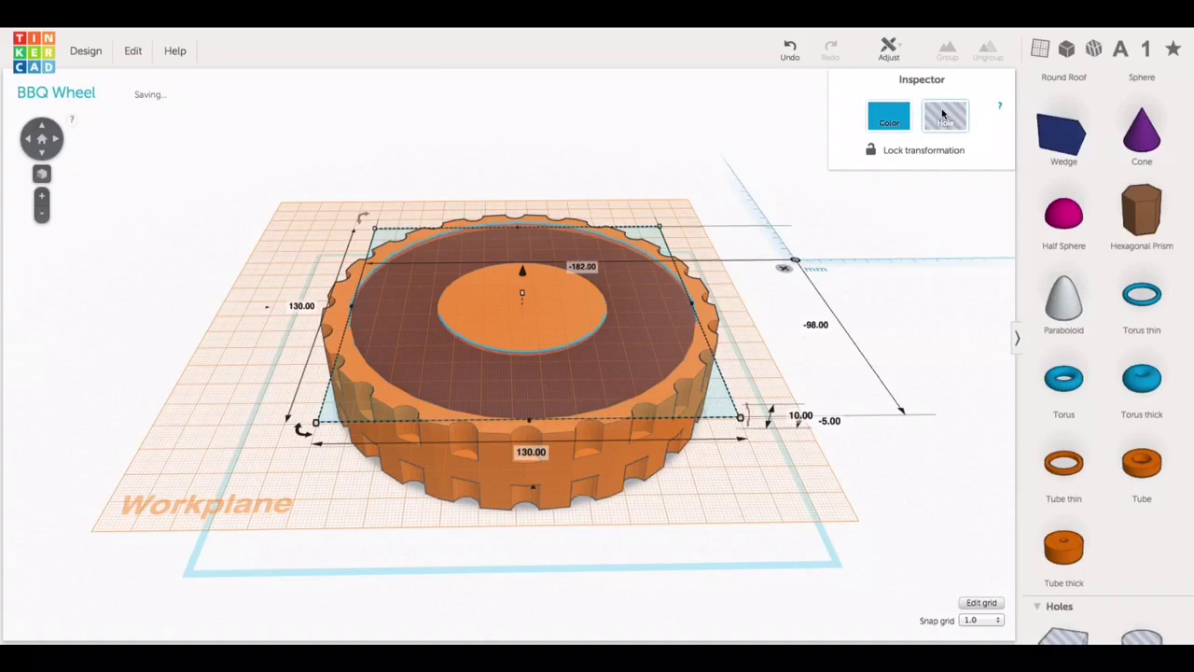
# - Duplicate the torus hole and move the copy out in front of the wheel
pyautogui.click(131, 56)
pyautogui.click(155, 114)
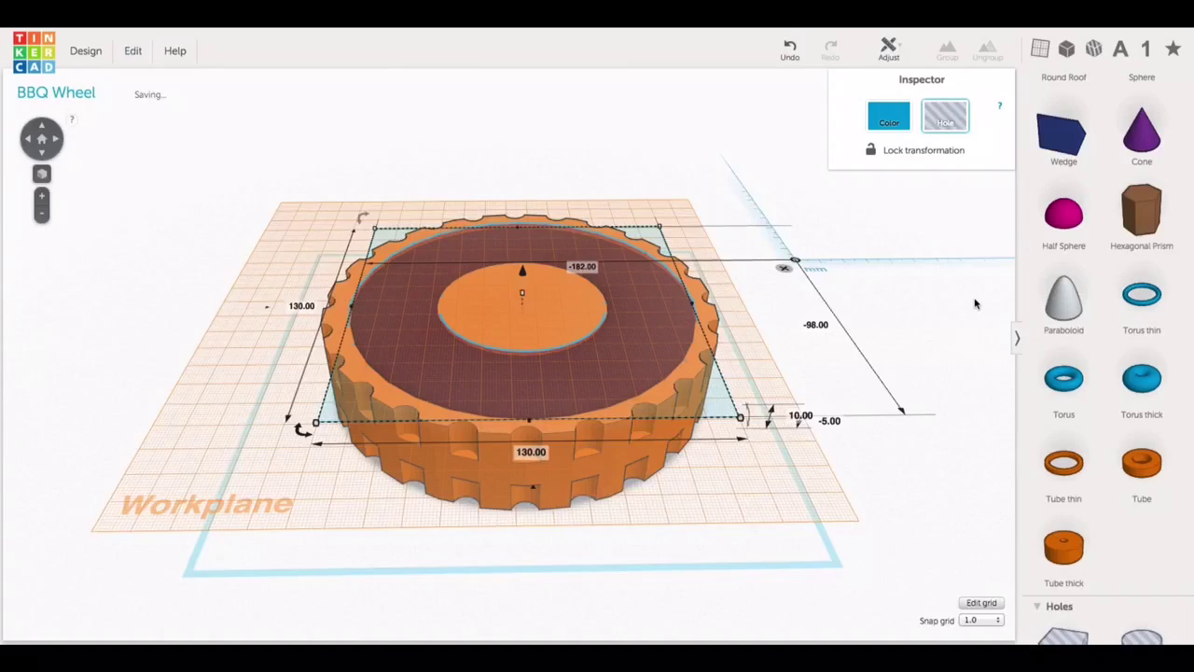
pyautogui.scroll(3, 747, 294)
pyautogui.scroll(-4, 560, 289)
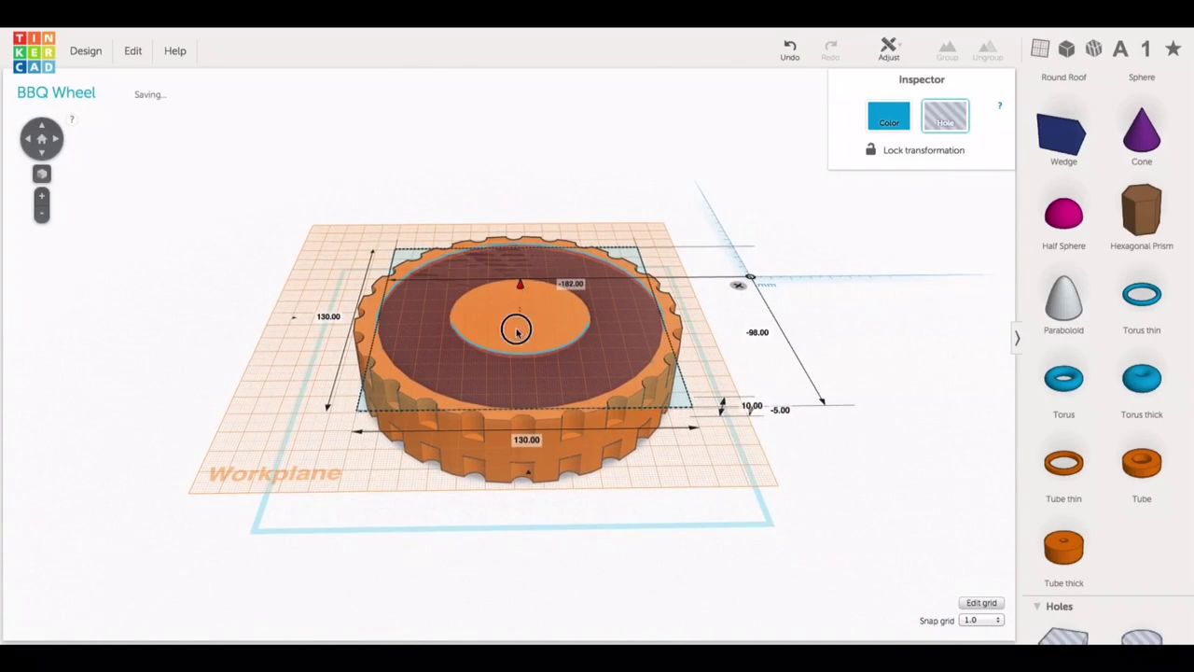
pyautogui.moveTo(516, 331); pyautogui.dragTo(511, 415)
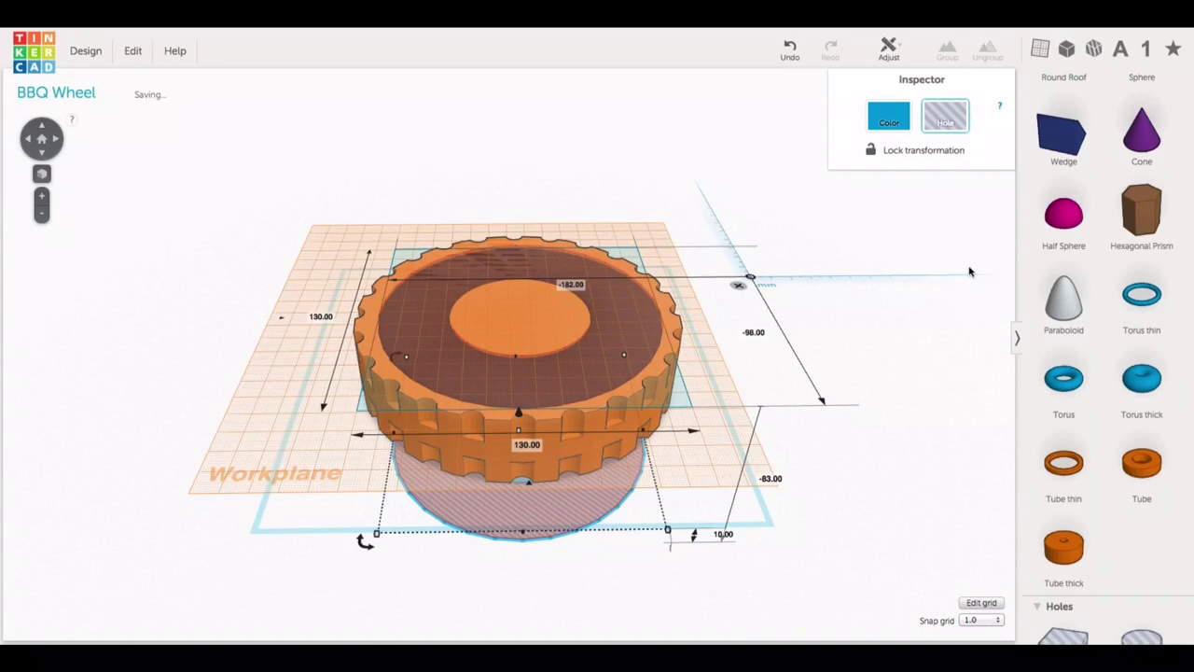
pyautogui.scroll(10, 1092, 261)
pyautogui.moveTo(1064, 317); pyautogui.dragTo(913, 378)
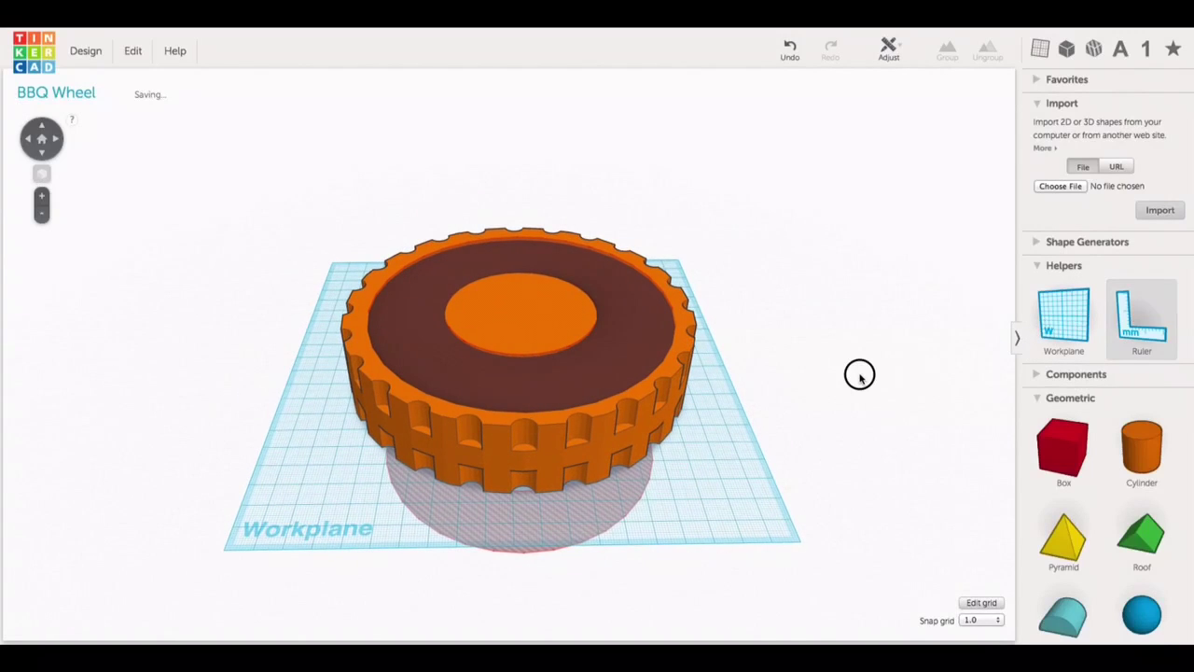
pyautogui.moveTo(859, 374); pyautogui.dragTo(642, 480, button='right')
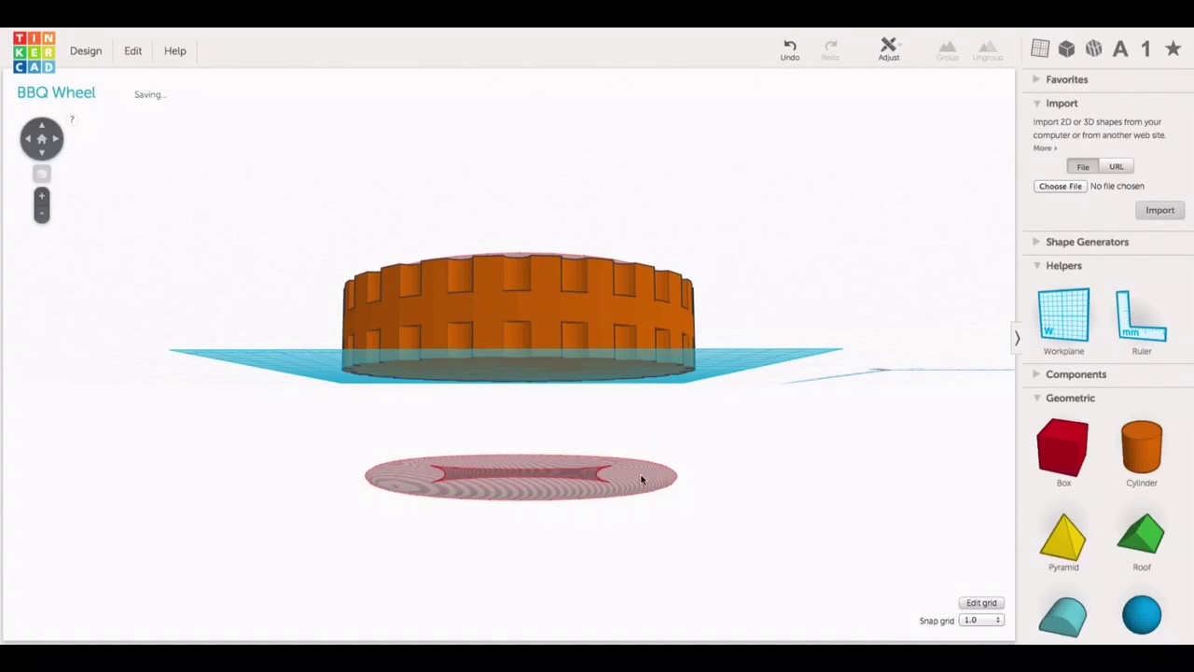
# - Set the hole disc's elevation to -5 mm
pyautogui.click(630, 486)
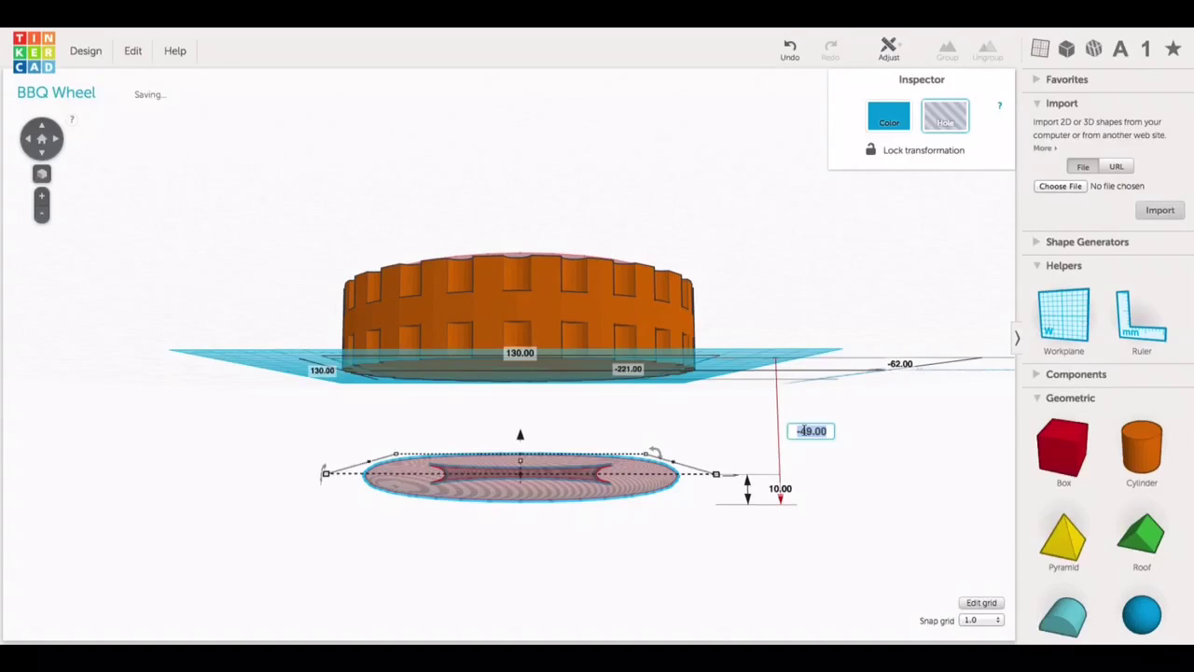
pyautogui.write('-5')
pyautogui.press('Return')
pyautogui.moveTo(706, 420); pyautogui.dragTo(695, 510, button='right')
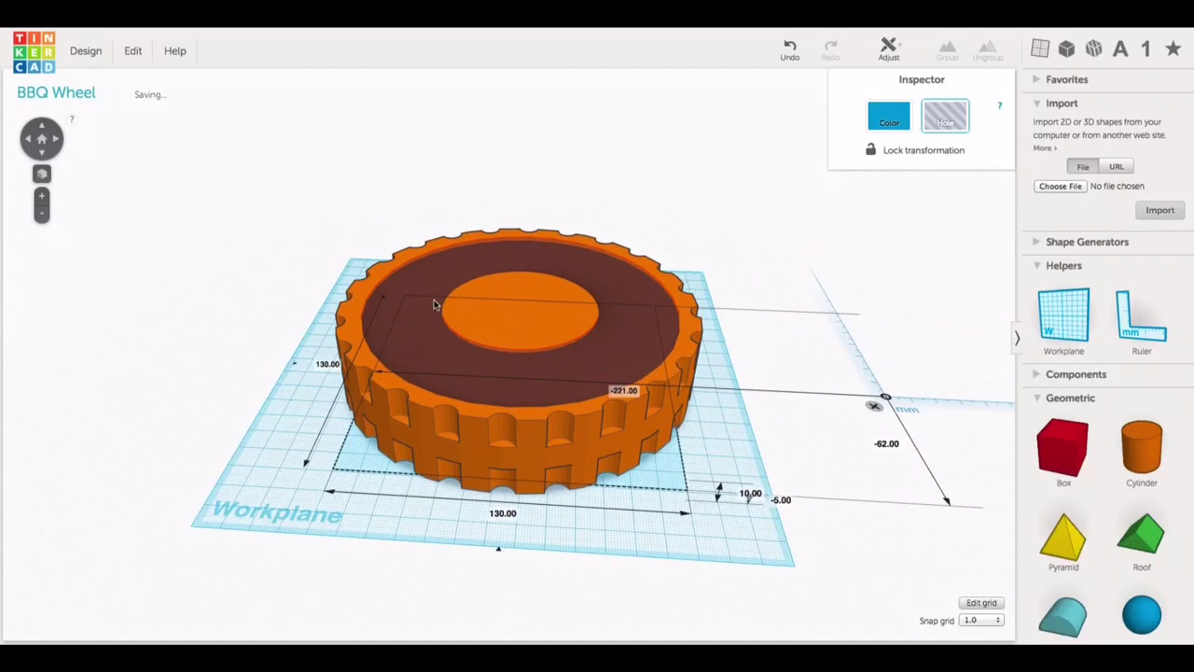
# - Centre the hole disc on the wheel with Align and group everything into one part
pyautogui.click(257, 205)
pyautogui.hotkey('ctrl', 'a')
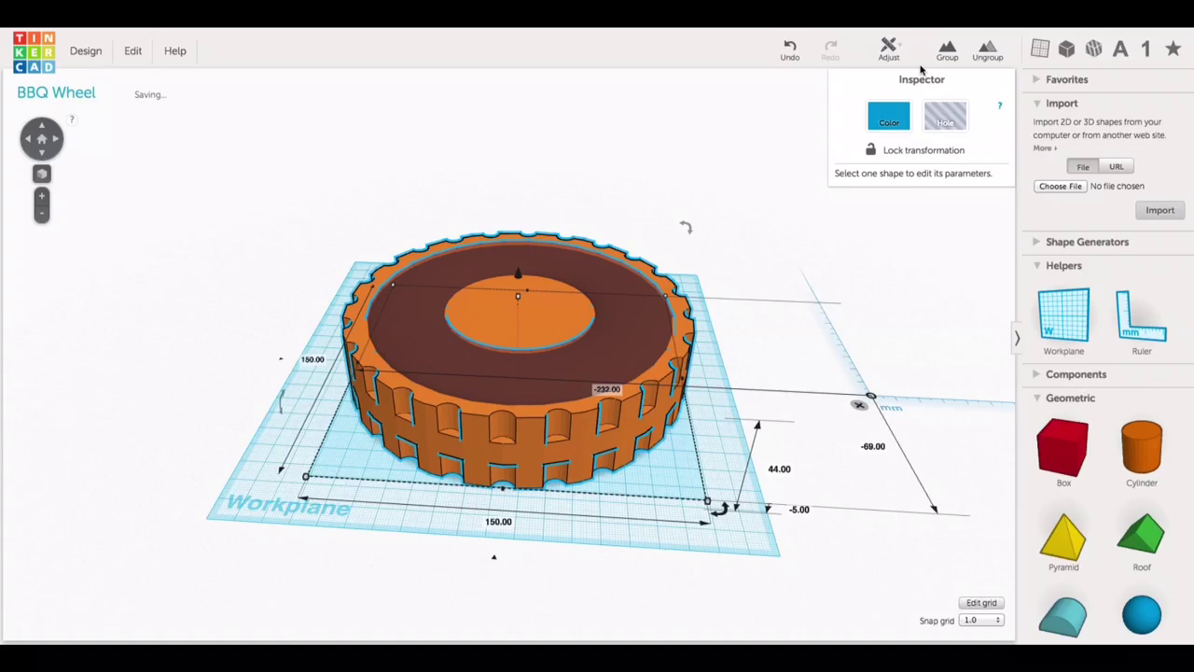
pyautogui.click(891, 49)
pyautogui.click(891, 74)
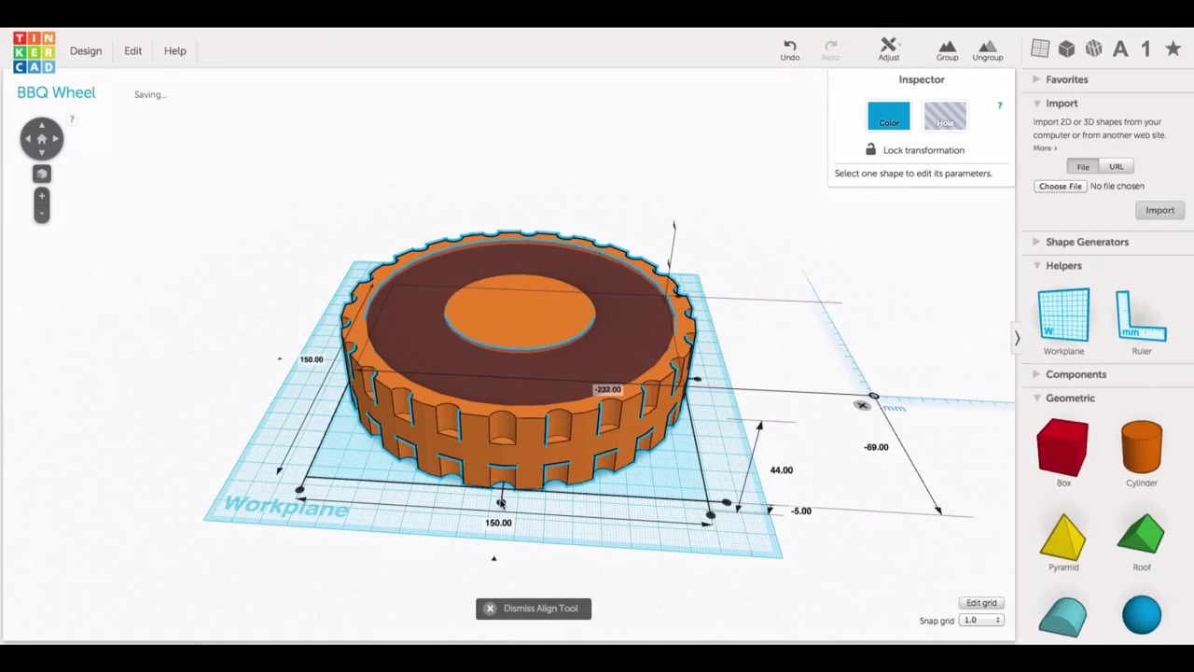
pyautogui.click(502, 502)
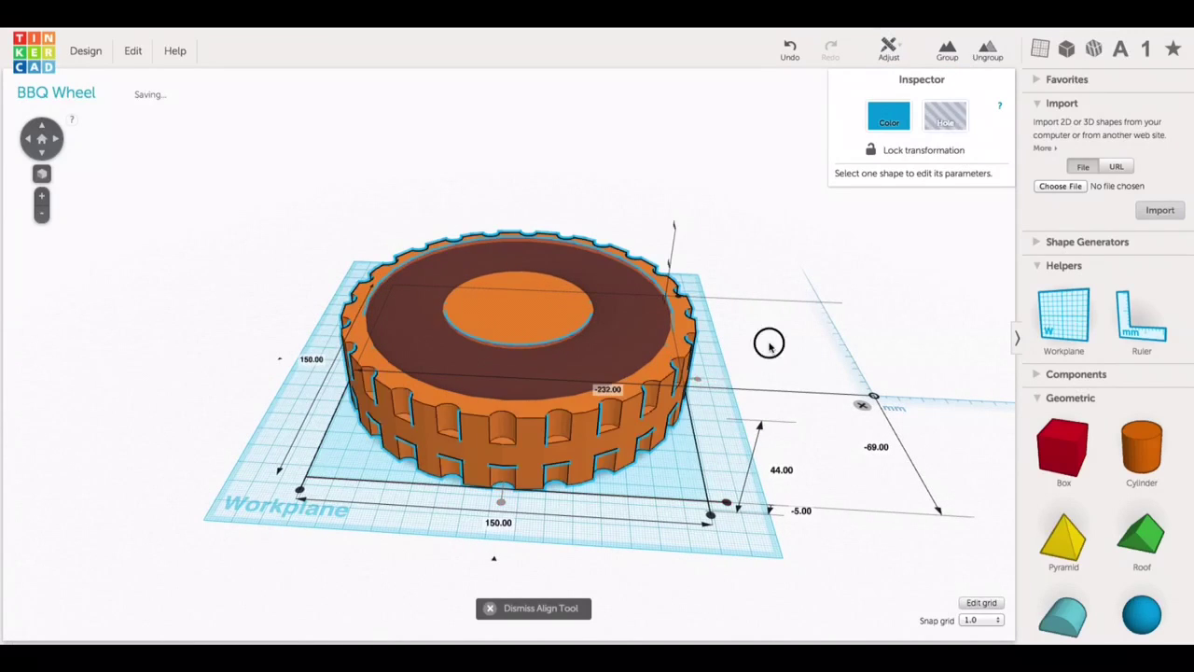
pyautogui.click(218, 251)
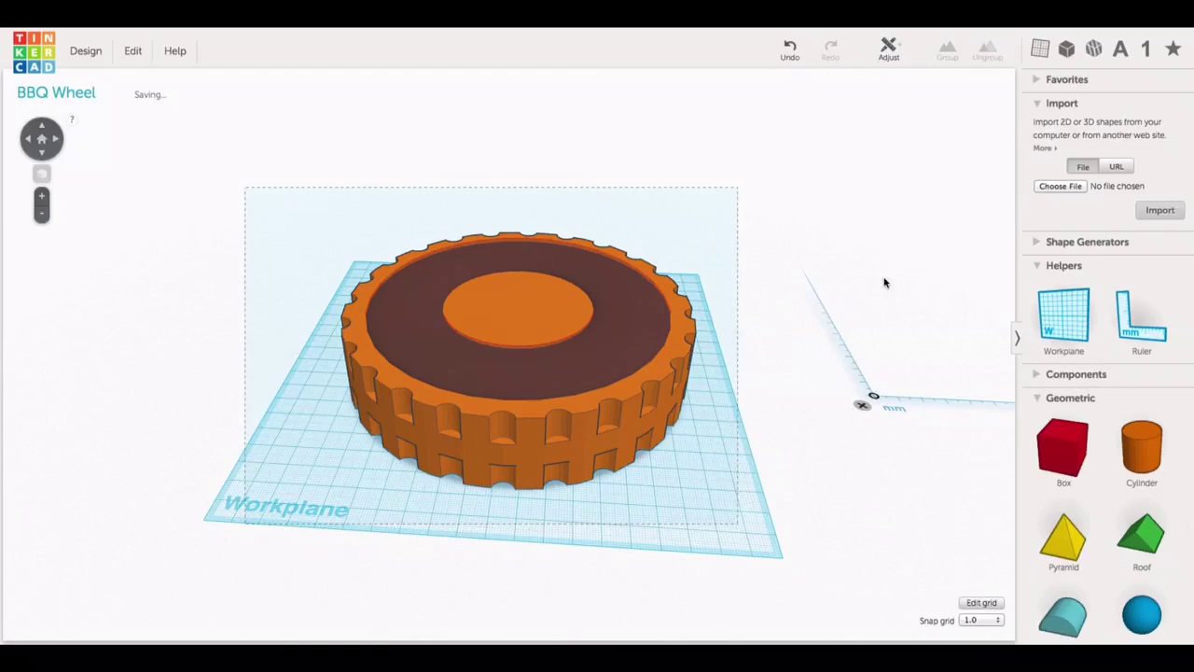
pyautogui.hotkey('ctrl', 'a')
pyautogui.click(949, 51)
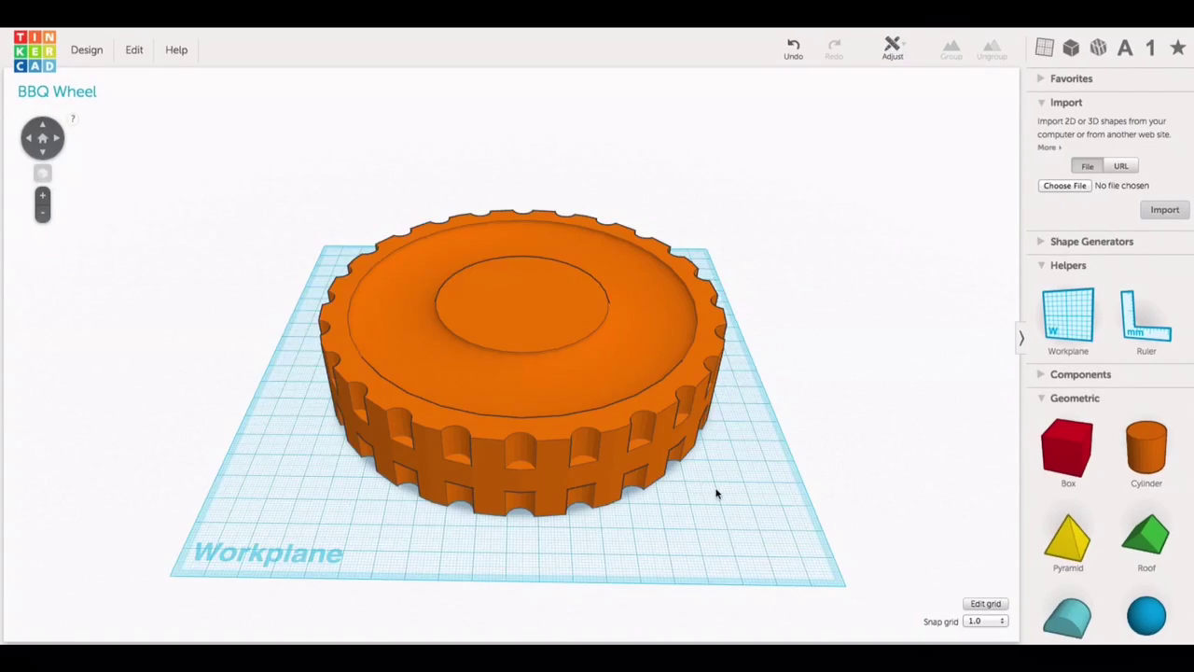
pyautogui.moveTo(716, 494); pyautogui.dragTo(719, 527, button='right')
# - Put a workplane on the wheel top and add a 50×50 mm cone about 48 mm tall
pyautogui.moveTo(1067, 317); pyautogui.dragTo(550, 321)
pyautogui.moveTo(1147, 318); pyautogui.dragTo(811, 318)
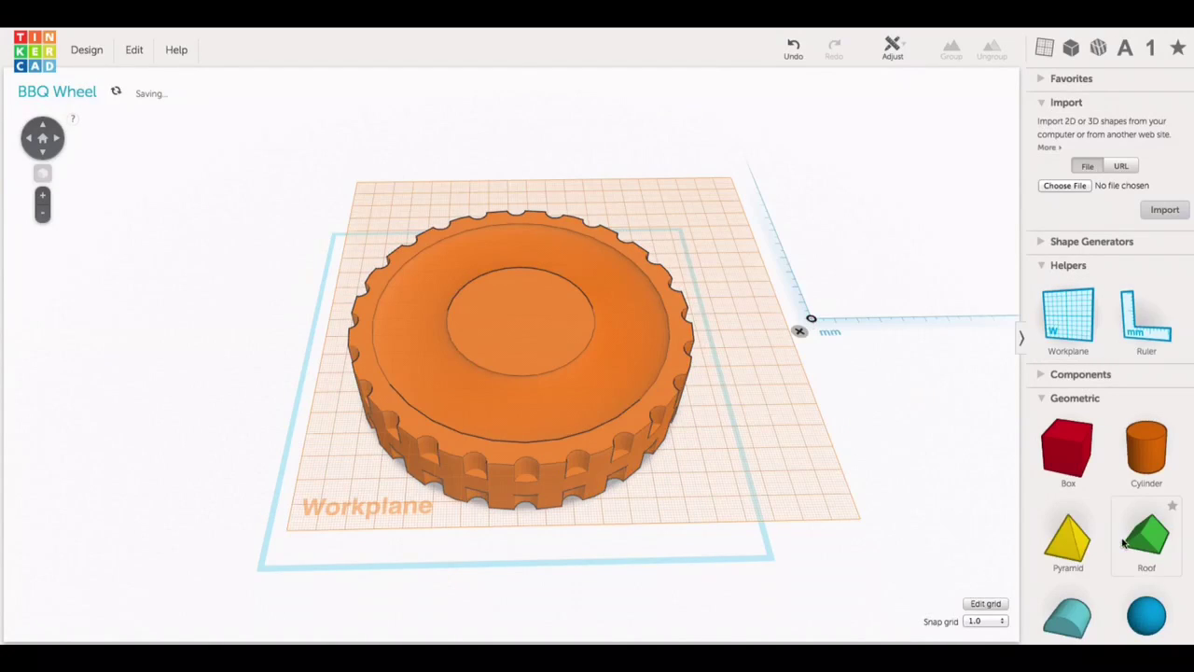
pyautogui.scroll(-6, 1142, 417)
pyautogui.moveTo(1142, 417); pyautogui.dragTo(525, 322)
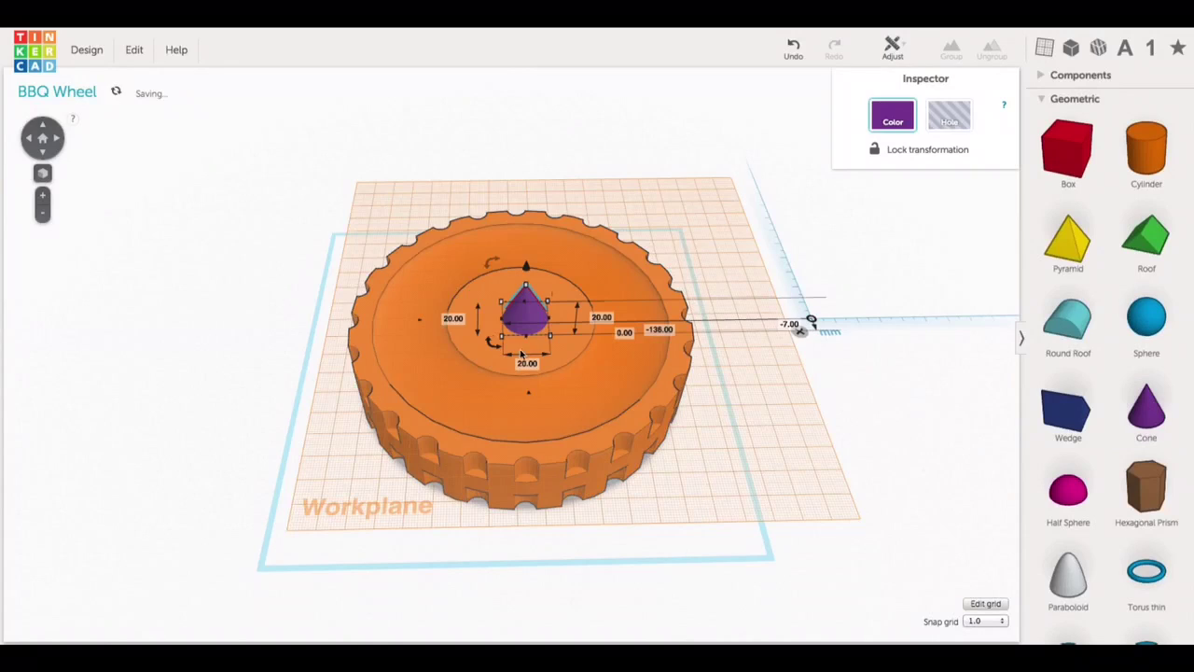
pyautogui.click(449, 319)
pyautogui.press('Return')
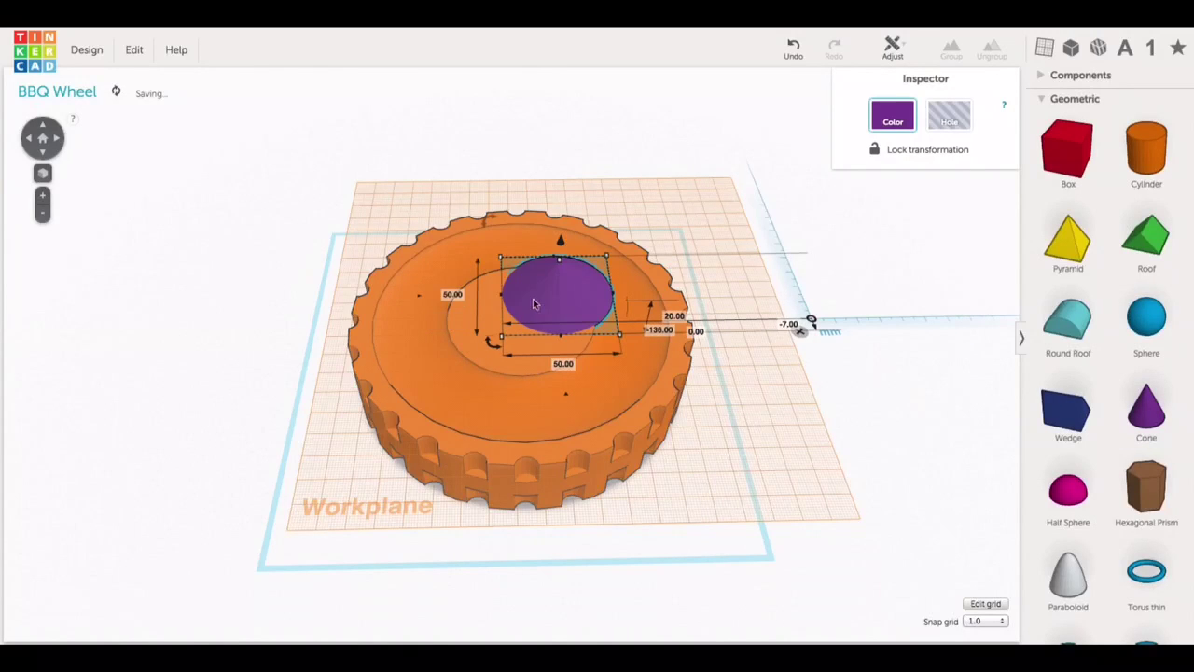
pyautogui.moveTo(524, 258); pyautogui.dragTo(526, 224)
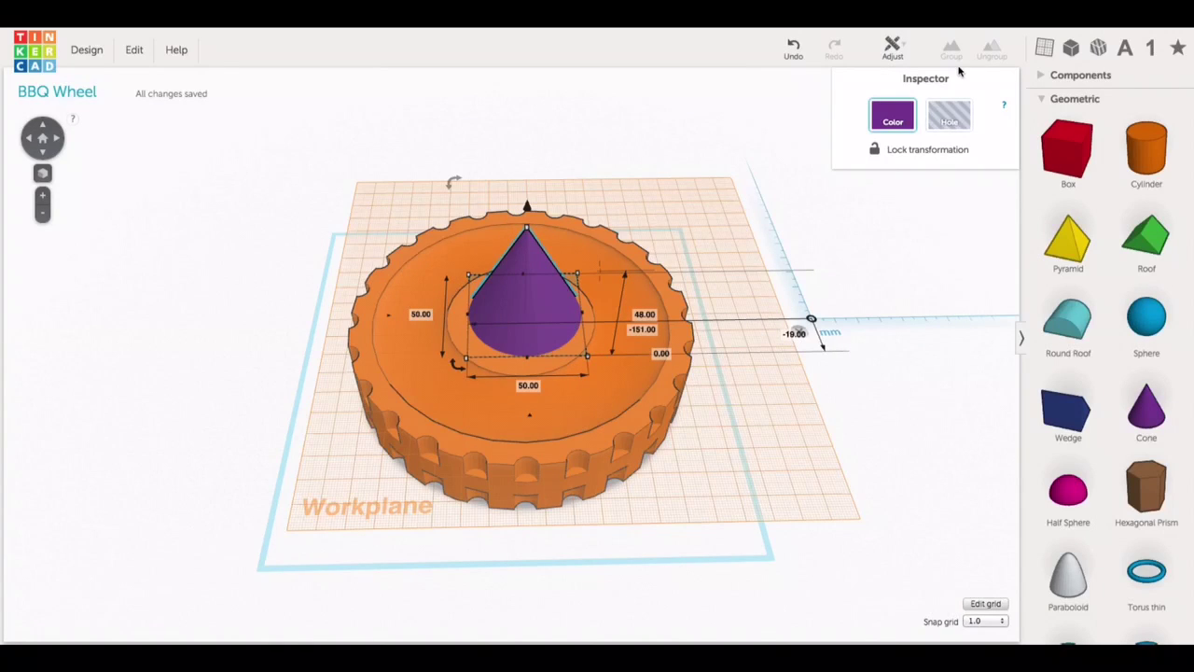
# - Reset the workplane to the ground and add a box raised 50 mm
pyautogui.scroll(3, 1065, 157)
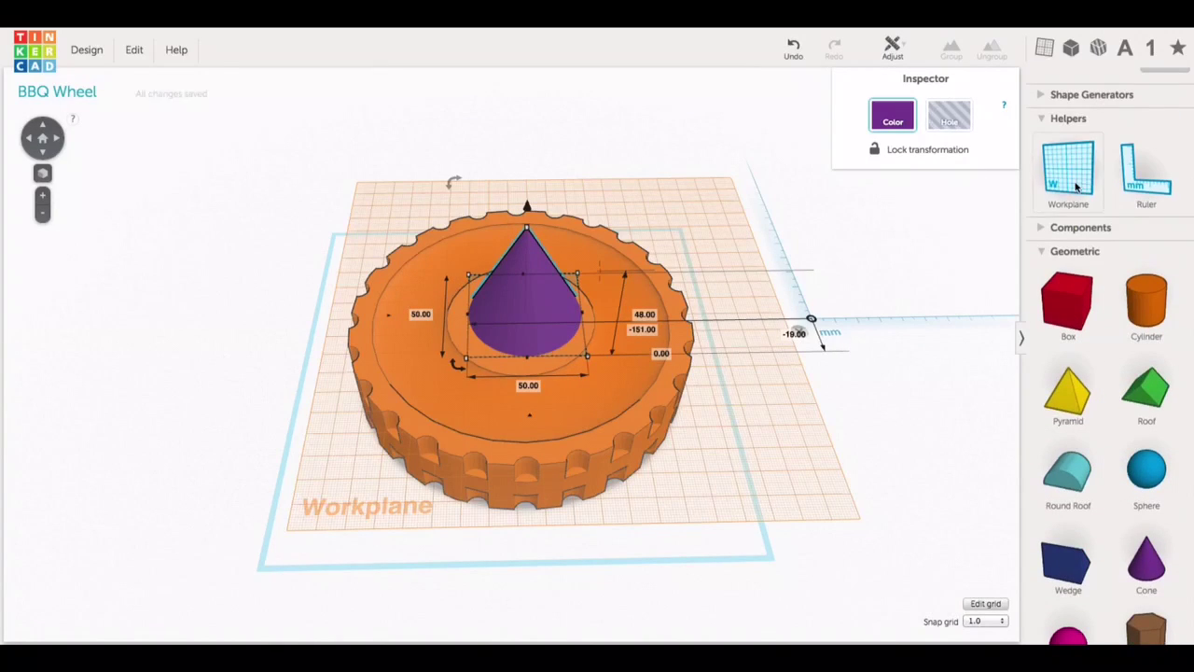
pyautogui.click(918, 262)
pyautogui.click(1147, 170)
pyautogui.click(891, 280)
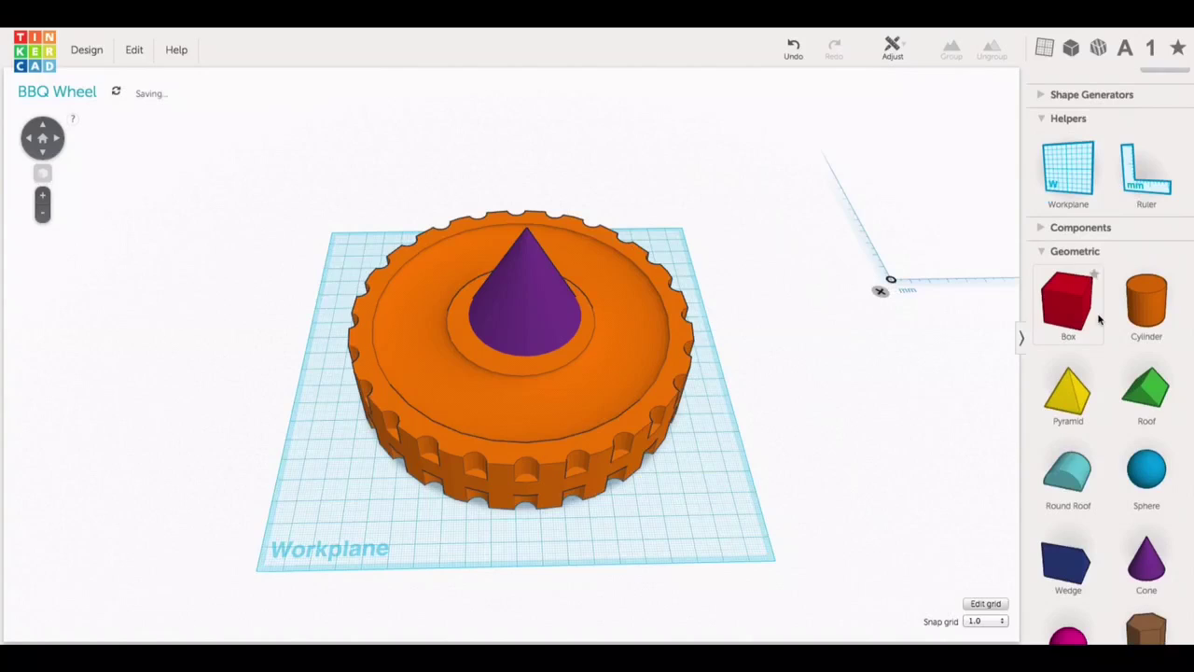
pyautogui.moveTo(1068, 301); pyautogui.dragTo(745, 408)
pyautogui.click(850, 420)
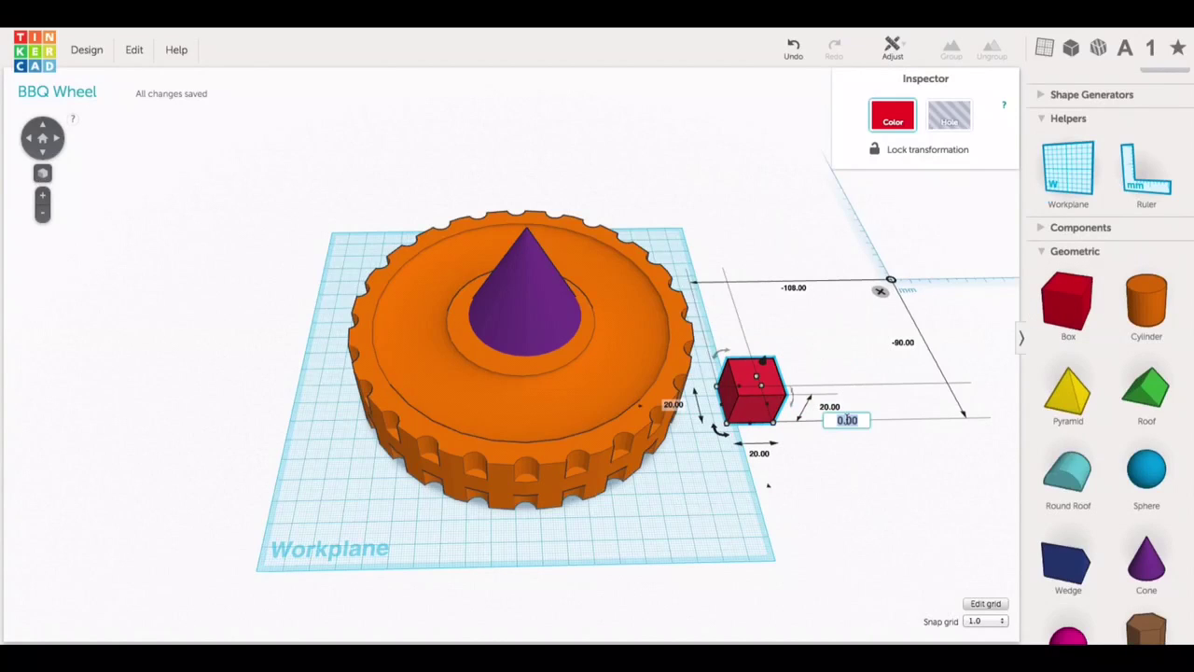
pyautogui.write('50')
pyautogui.press('Return')
# - Move the box onto the wheel, size it 80×80 mm, about 39 mm tall, as a hole
pyautogui.moveTo(788, 322); pyautogui.dragTo(490, 310)
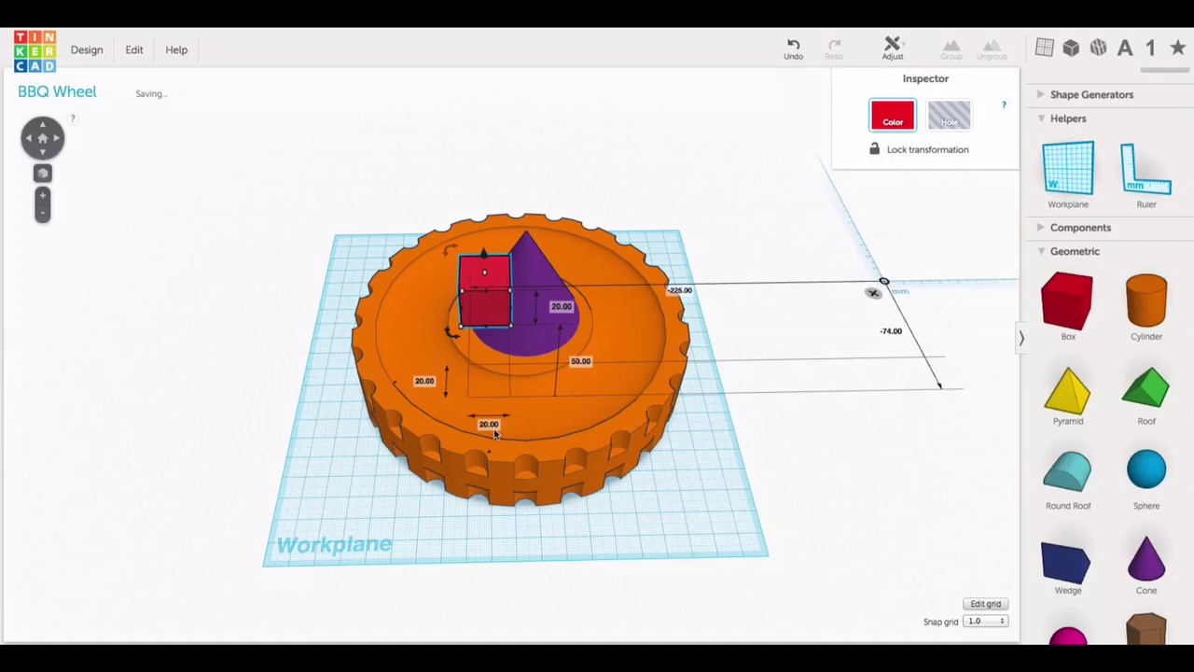
pyautogui.click(485, 426)
pyautogui.click(422, 382)
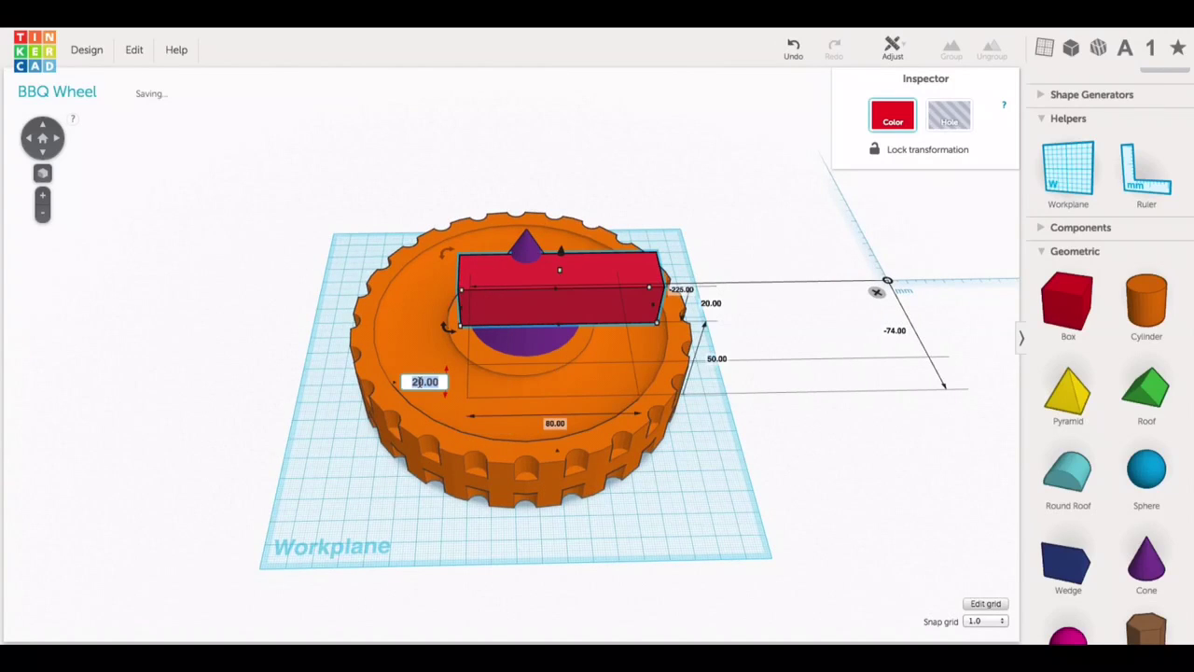
pyautogui.write('80')
pyautogui.press('Return')
pyautogui.moveTo(556, 222)
pyautogui.mouseDown()
pyautogui.moveTo(555, 195)
pyautogui.moveTo(556, 234)
pyautogui.mouseUp()
pyautogui.click(948, 119)
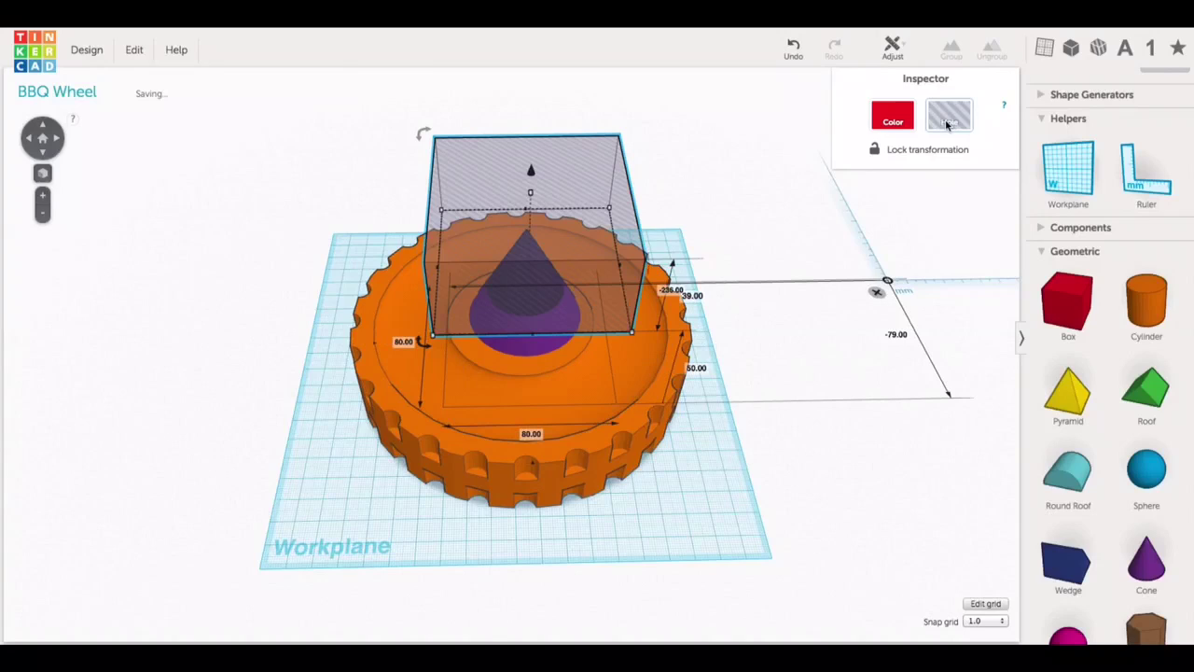
# - Position the hole box over the cone tip, align it with the wheel, and group everything
pyautogui.moveTo(767, 262); pyautogui.dragTo(560, 224, button='right')
pyautogui.click(524, 234)
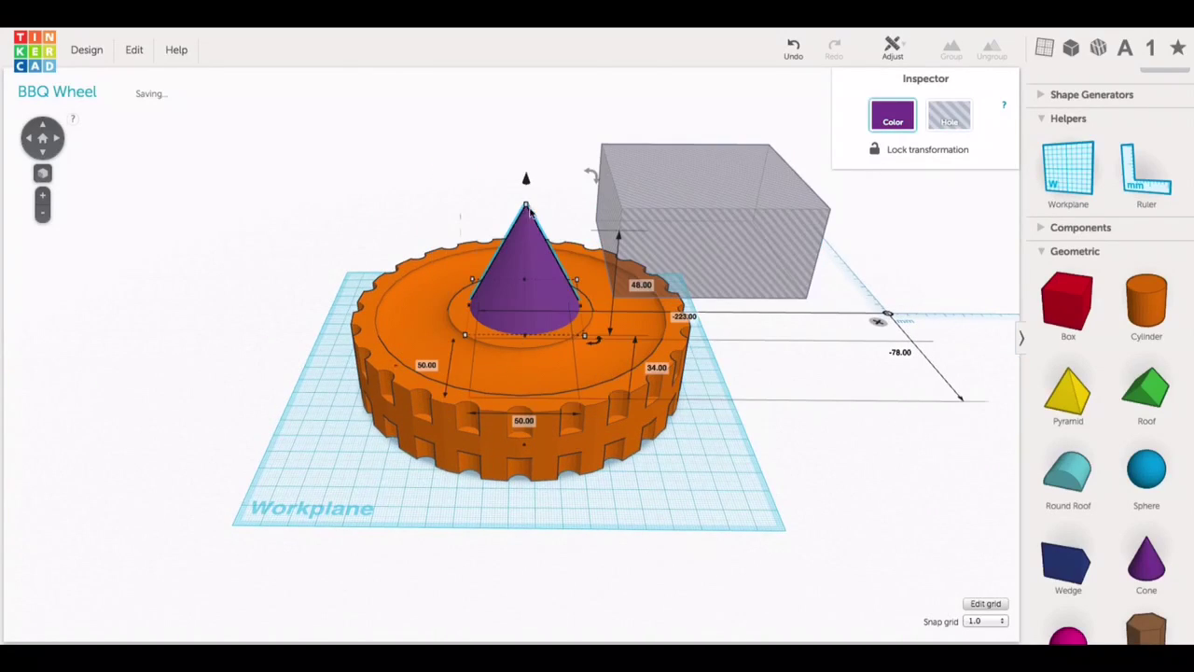
pyautogui.moveTo(738, 252); pyautogui.dragTo(546, 244)
pyautogui.moveTo(327, 119); pyautogui.dragTo(719, 465)
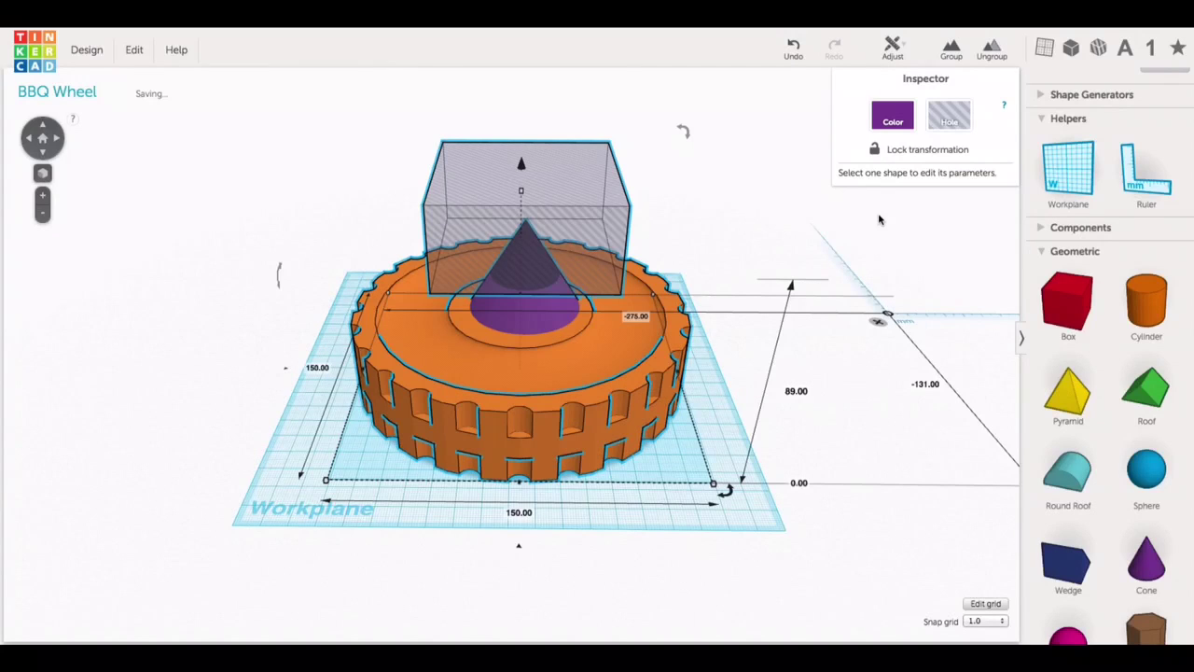
pyautogui.click(893, 51)
pyautogui.click(897, 73)
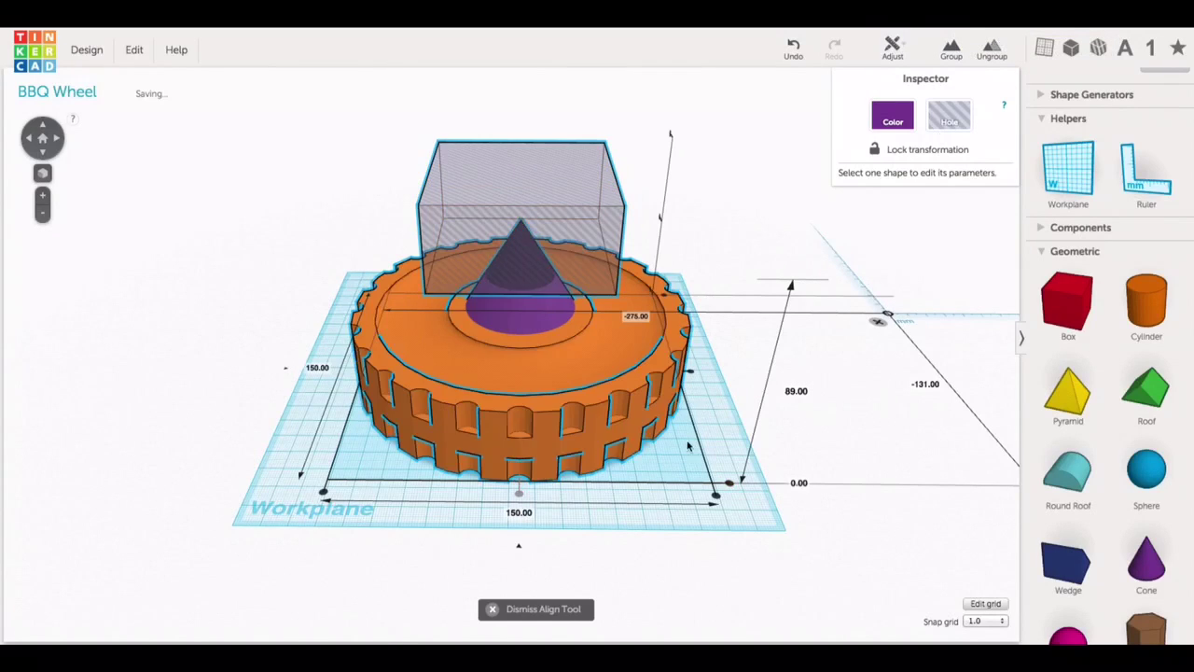
pyautogui.click(755, 196)
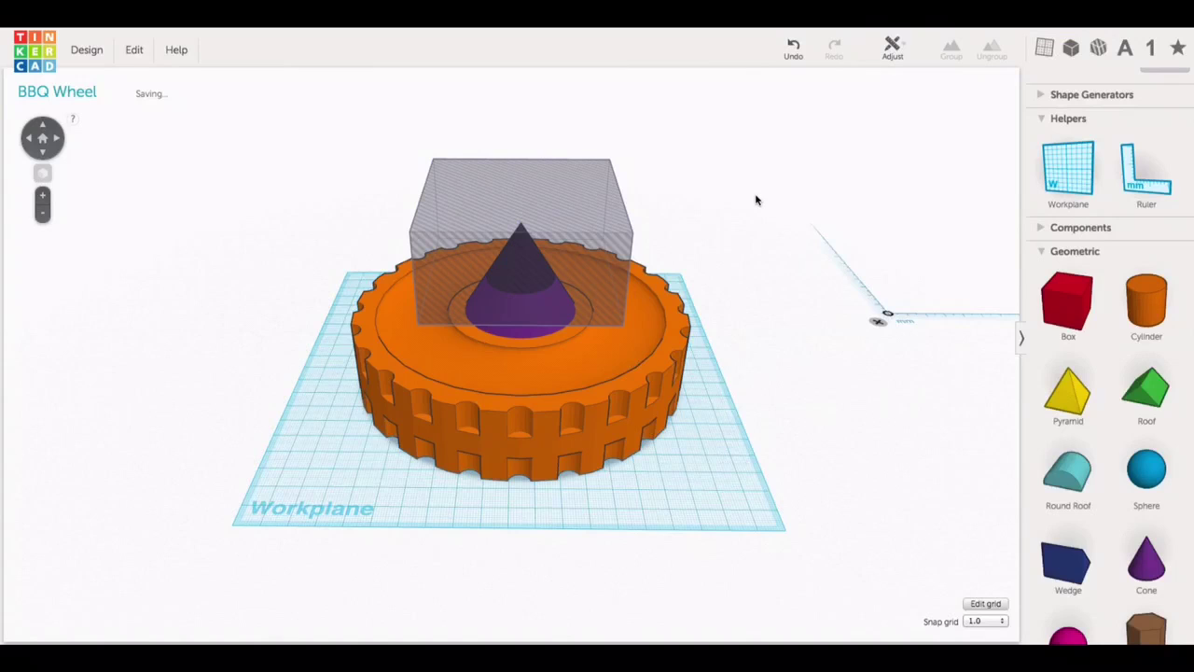
pyautogui.moveTo(343, 147); pyautogui.dragTo(711, 438)
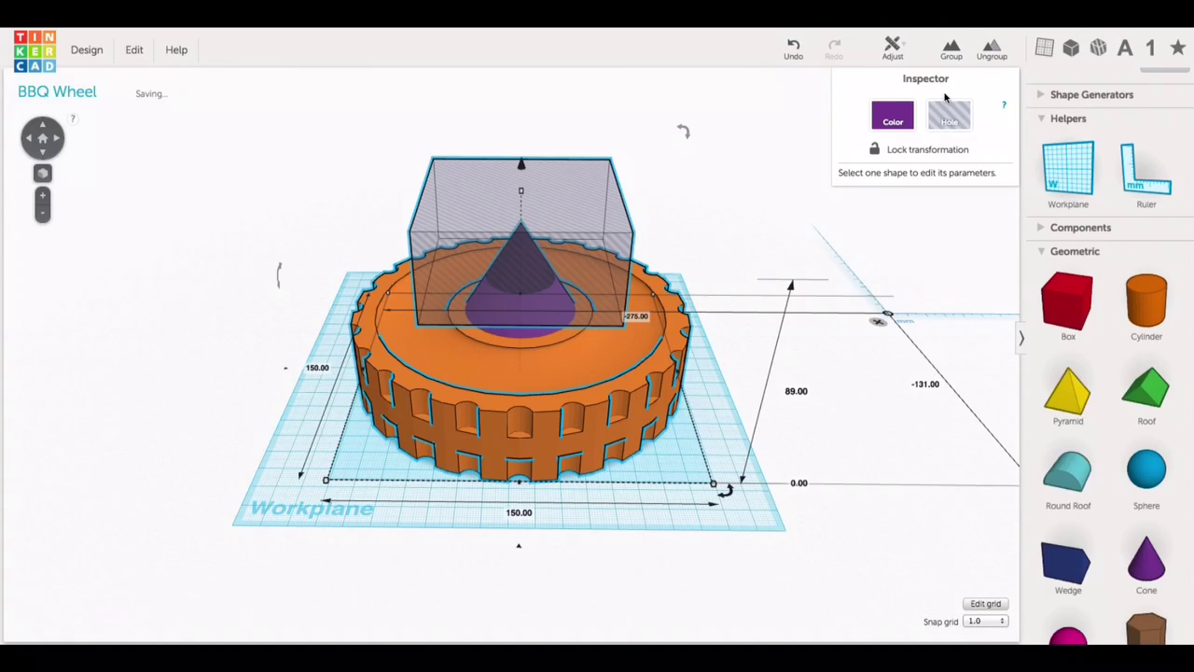
pyautogui.click(950, 48)
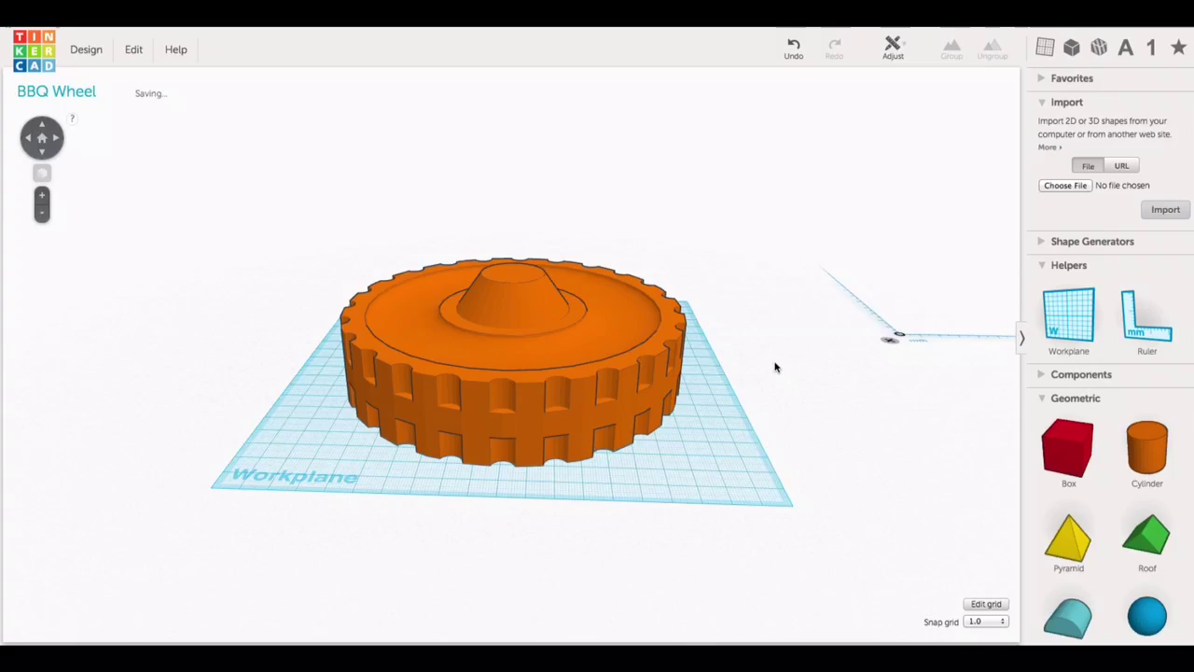
# - Add an 8×8 mm cylinder 85 mm tall as a hole at the wheel's centre
pyautogui.moveTo(1153, 449); pyautogui.dragTo(737, 464)
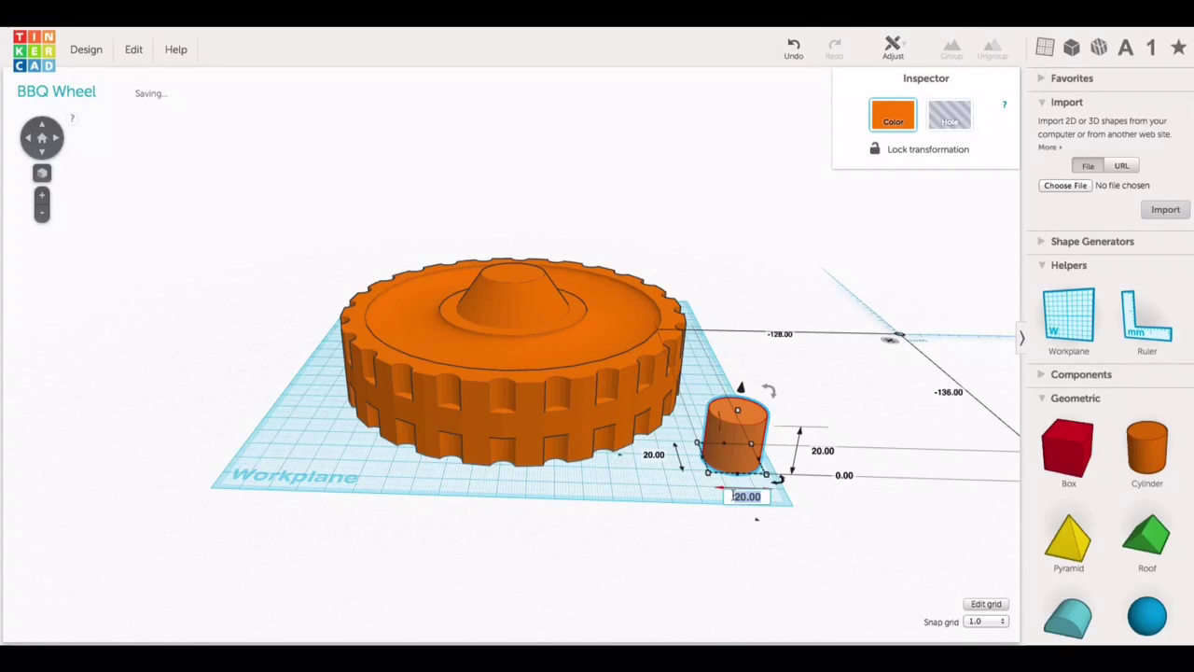
pyautogui.press('Tab')
pyautogui.press('Return')
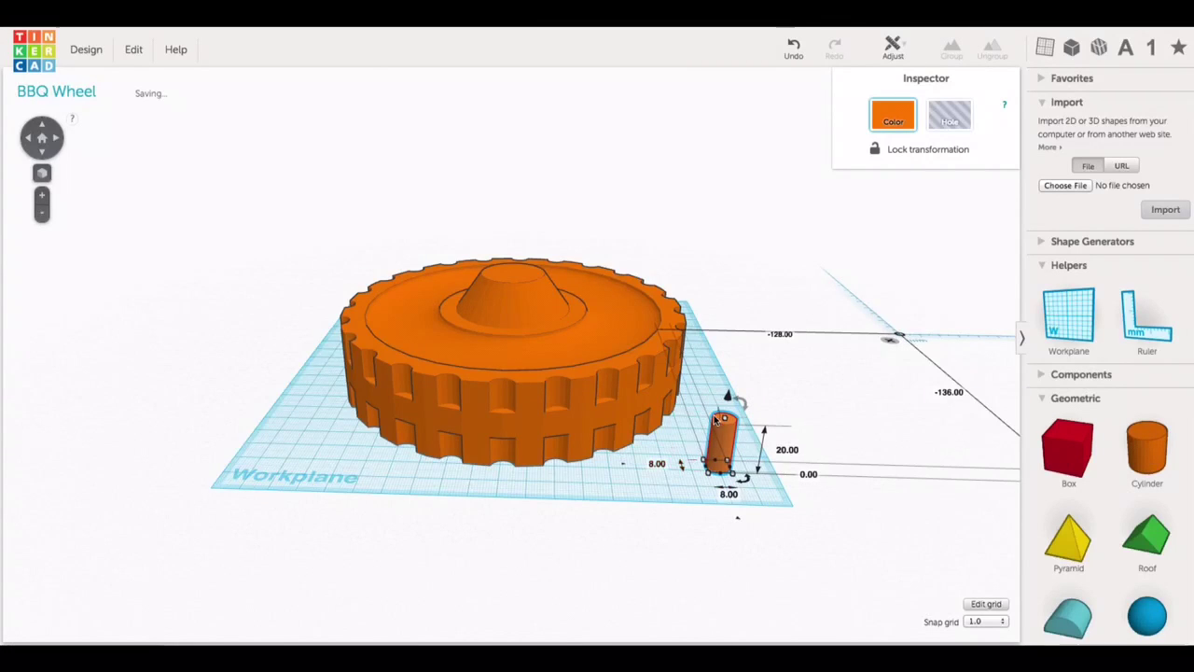
pyautogui.moveTo(725, 389); pyautogui.dragTo(752, 247)
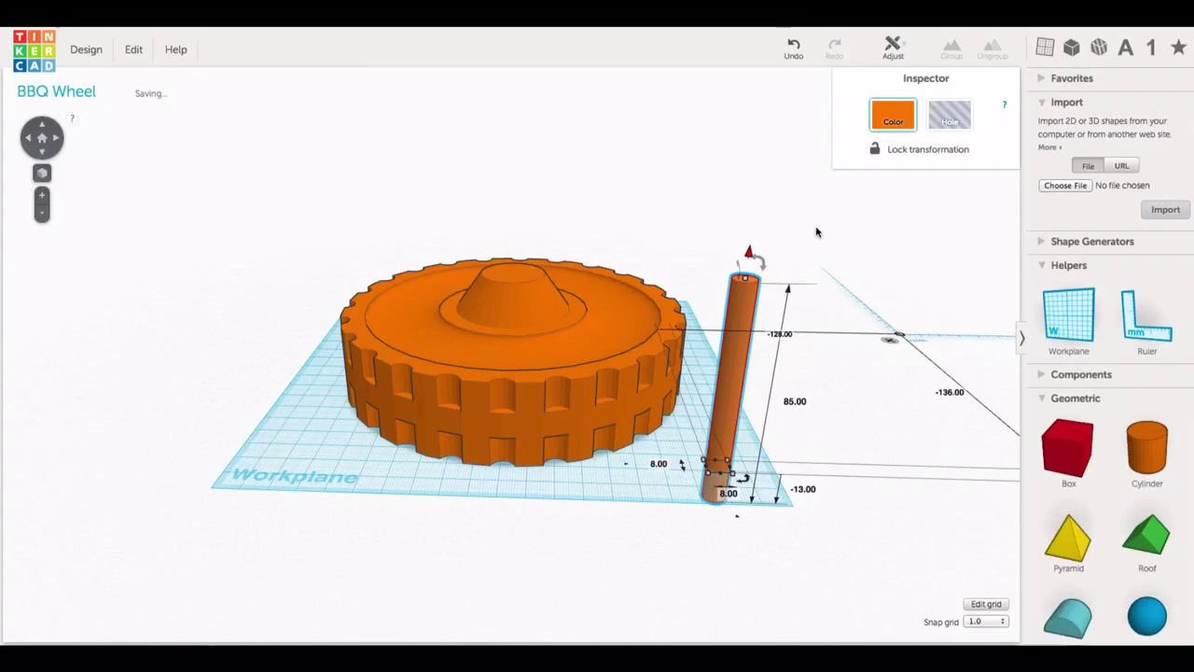
pyautogui.press('h')
pyautogui.moveTo(743, 308); pyautogui.dragTo(514, 283)
pyautogui.click(352, 301)
# - Align the shaft hole with the wheel and group them into one shape
pyautogui.moveTo(314, 173); pyautogui.dragTo(763, 448)
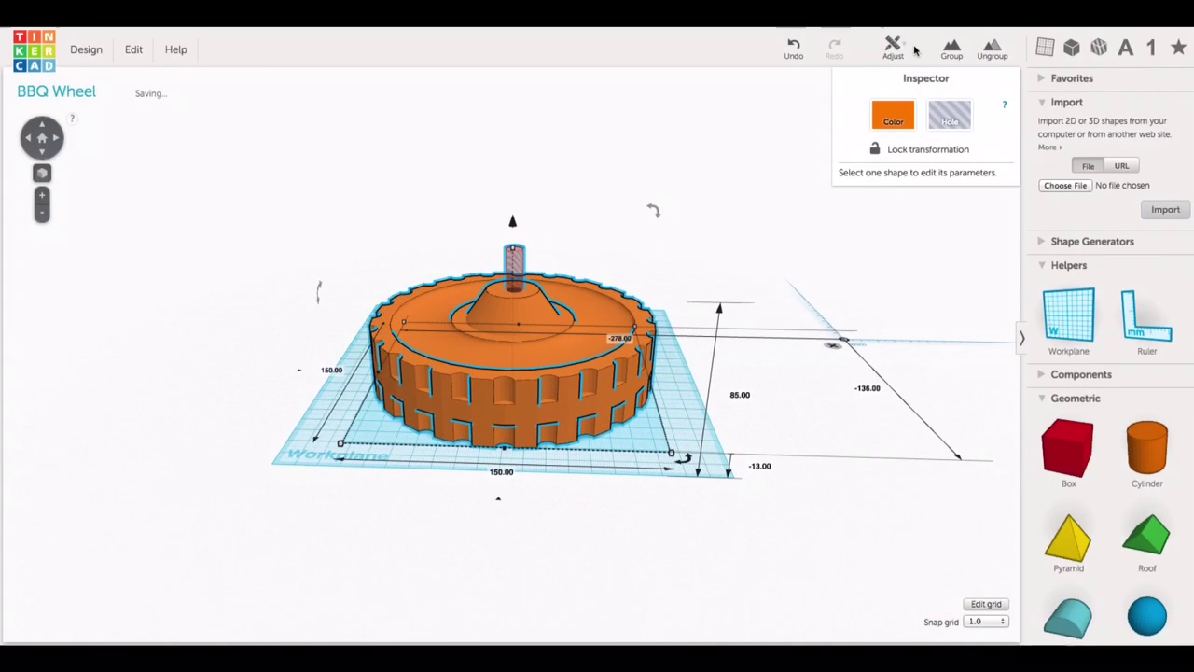
pyautogui.click(893, 47)
pyautogui.click(894, 77)
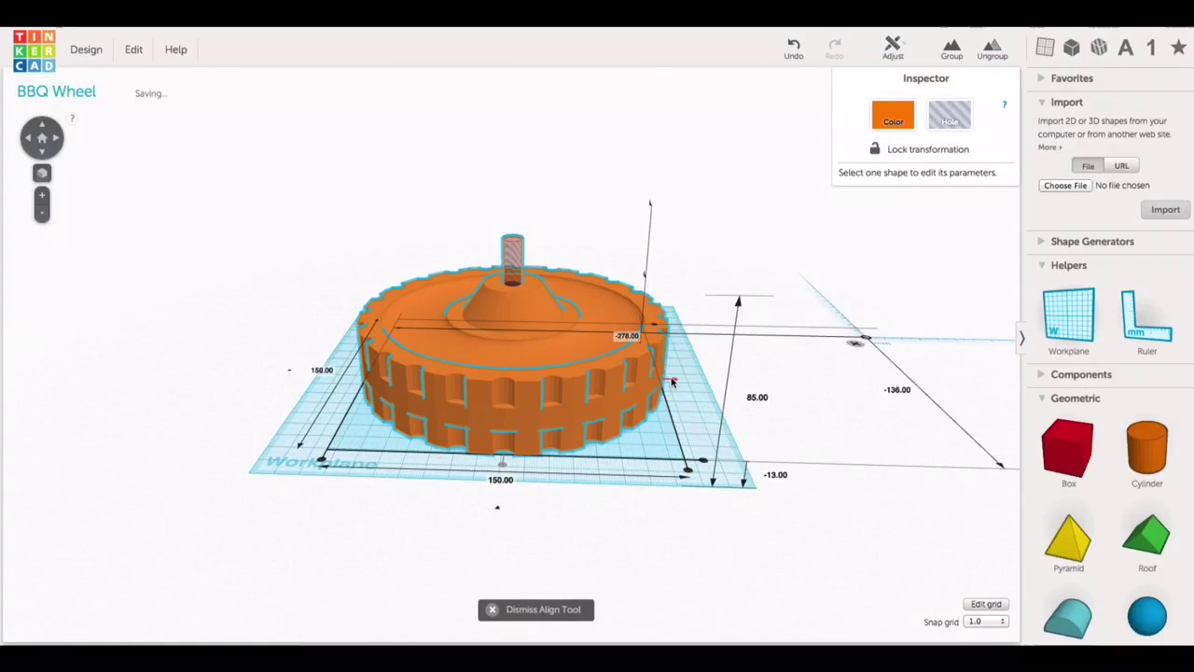
pyautogui.click(710, 250)
pyautogui.moveTo(315, 187); pyautogui.dragTo(717, 484)
pyautogui.click(959, 54)
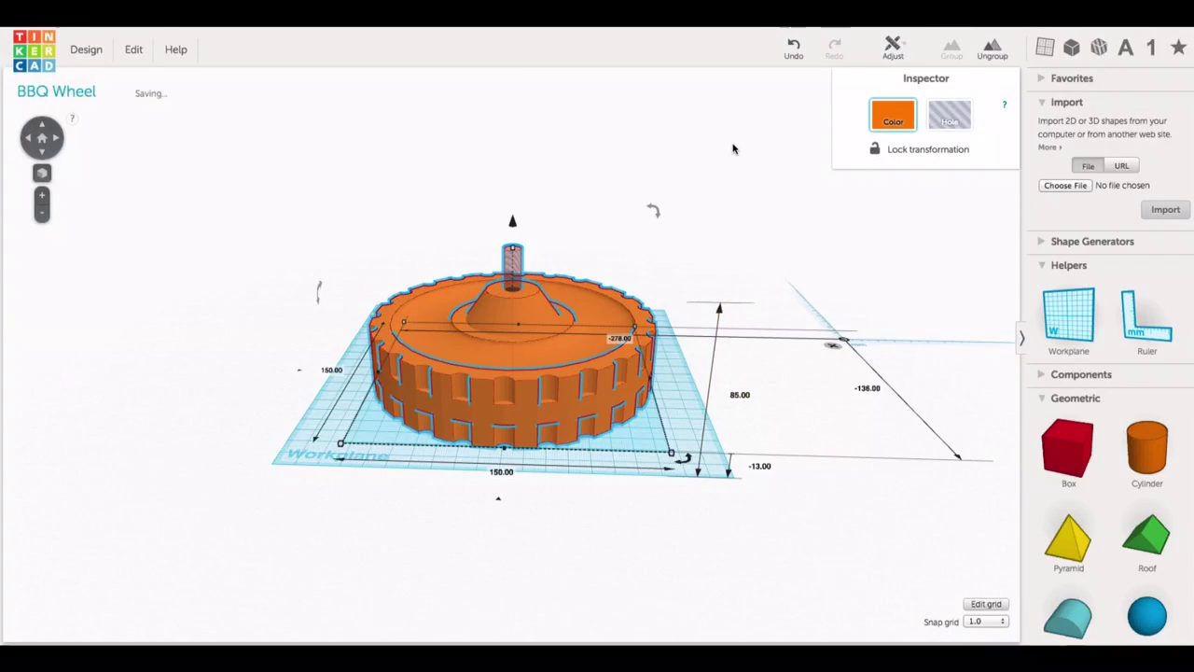
pyautogui.click(613, 486)
pyautogui.moveTo(613, 486); pyautogui.dragTo(624, 456, button='right')
# - Try rotating the wheel 90° upright, then undo so it lies flat
pyautogui.click(547, 390)
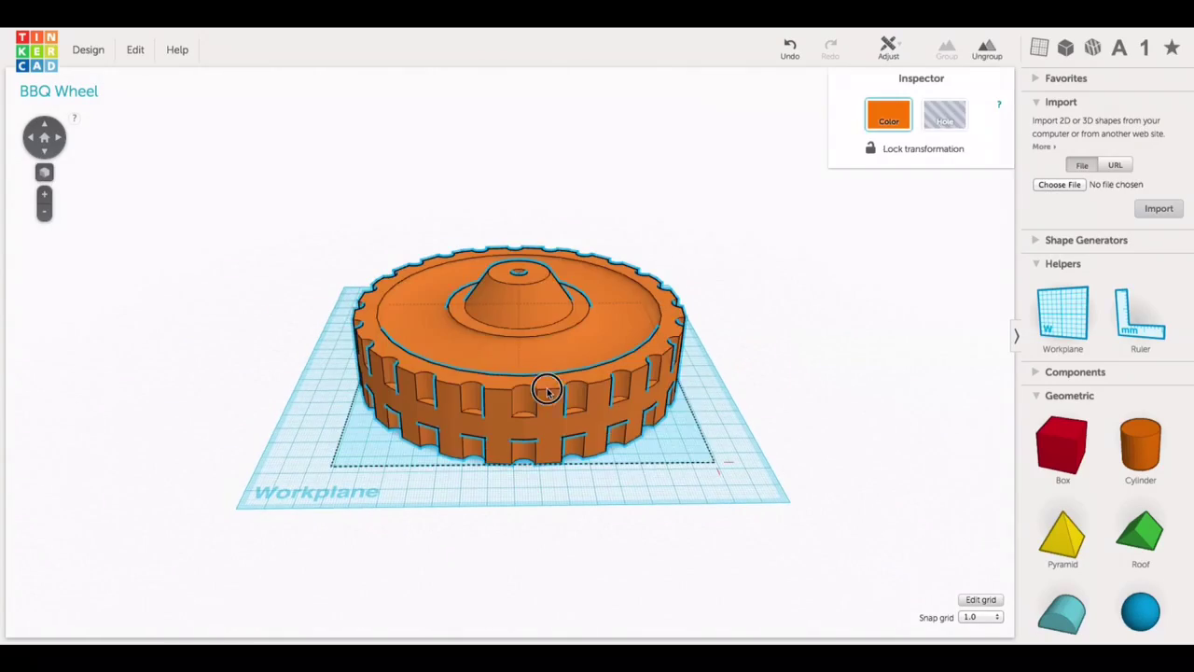
pyautogui.moveTo(364, 221); pyautogui.dragTo(499, 413)
pyautogui.moveTo(666, 396); pyautogui.dragTo(812, 373, button='right')
pyautogui.click(790, 49)
pyautogui.moveTo(680, 327); pyautogui.dragTo(571, 504, button='right')
# - Download the design for 3D printing as bbq_wheel.stl
pyautogui.click(88, 51)
pyautogui.click(127, 164)
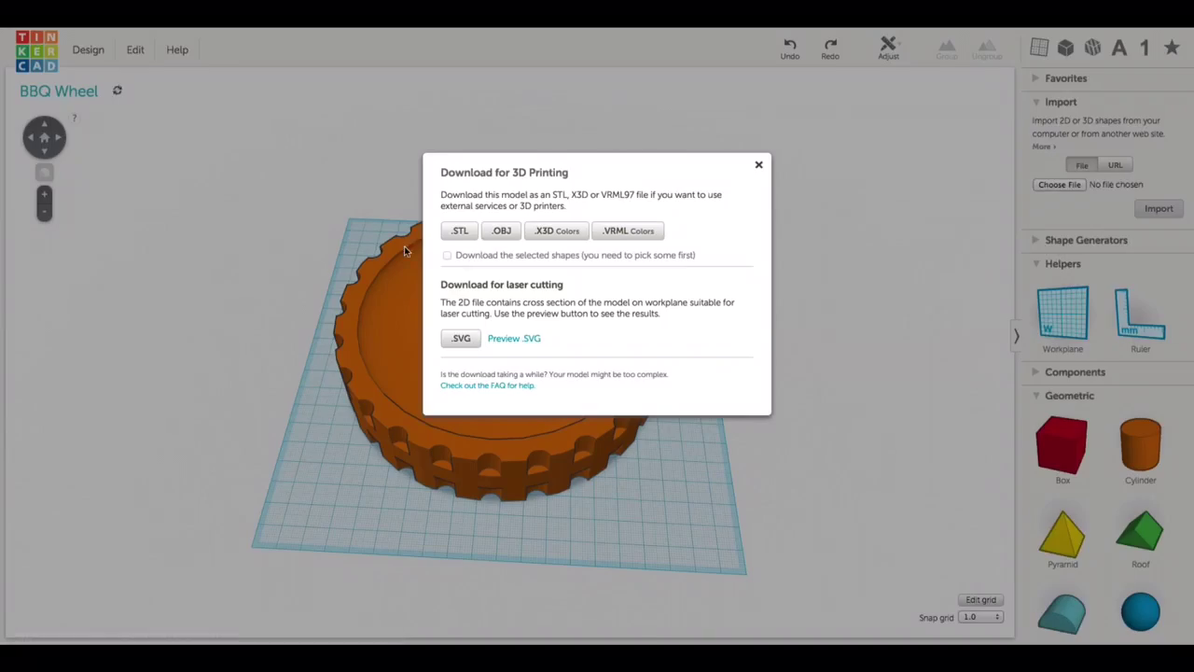
pyautogui.click(464, 233)
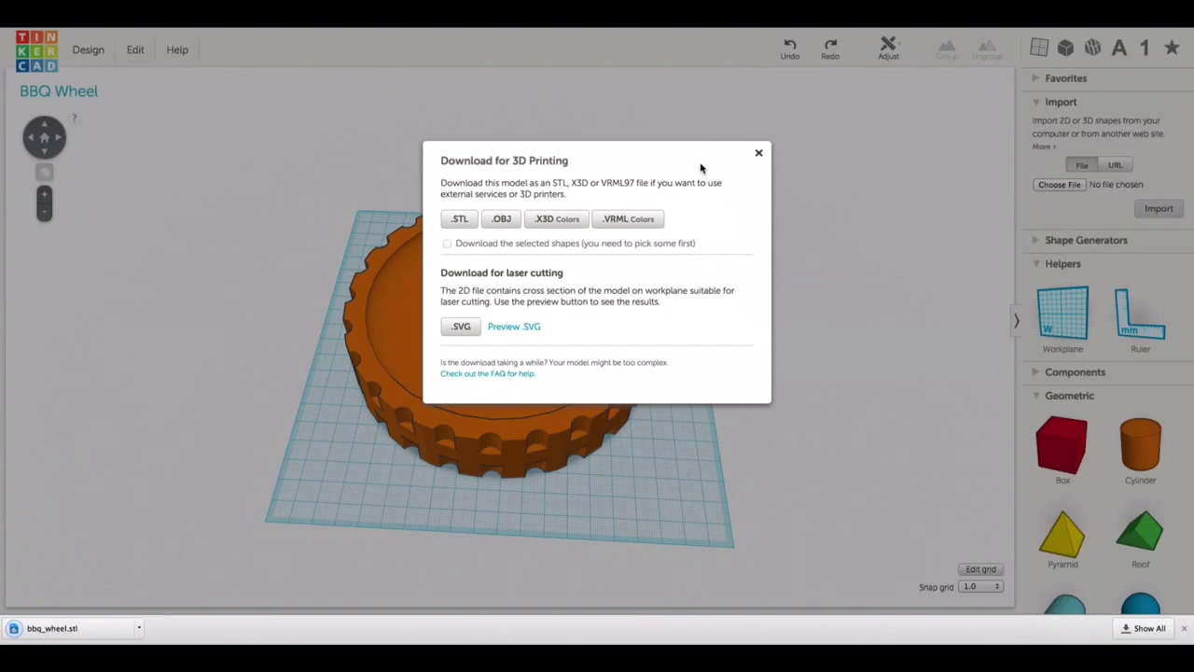
pyautogui.click(757, 155)
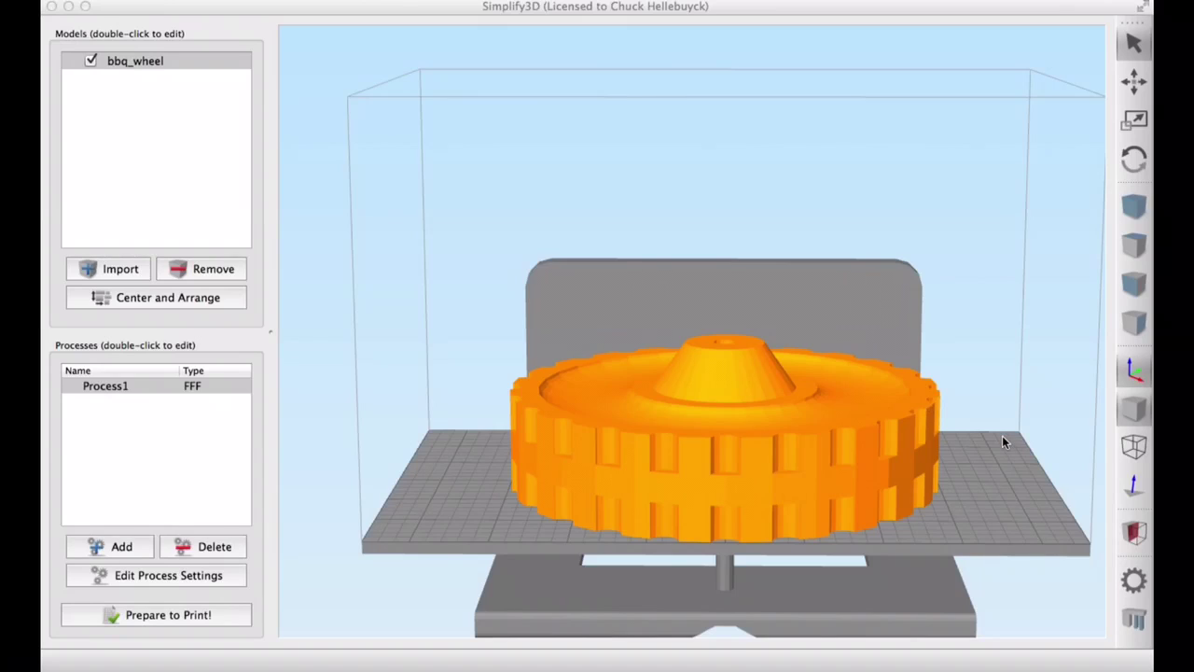
# - Review Process1's layer, infill, support and temperature settings, then slice bbq_wheel for preview
pyautogui.moveTo(1002, 435); pyautogui.dragTo(980, 466)
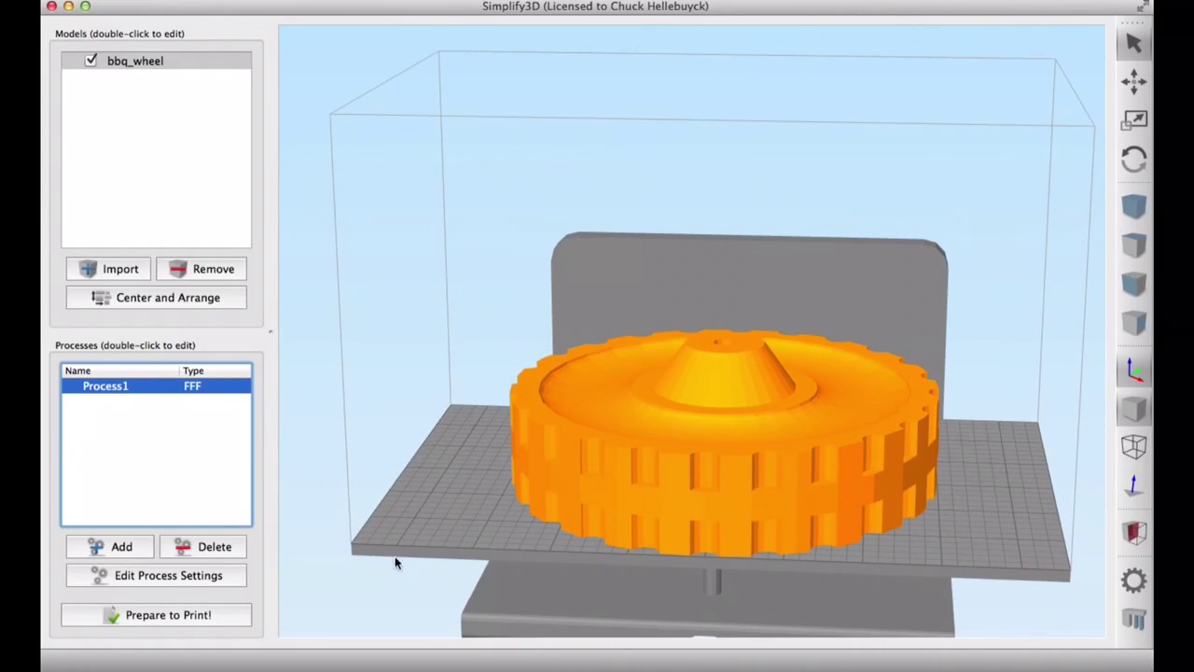
pyautogui.click(156, 576)
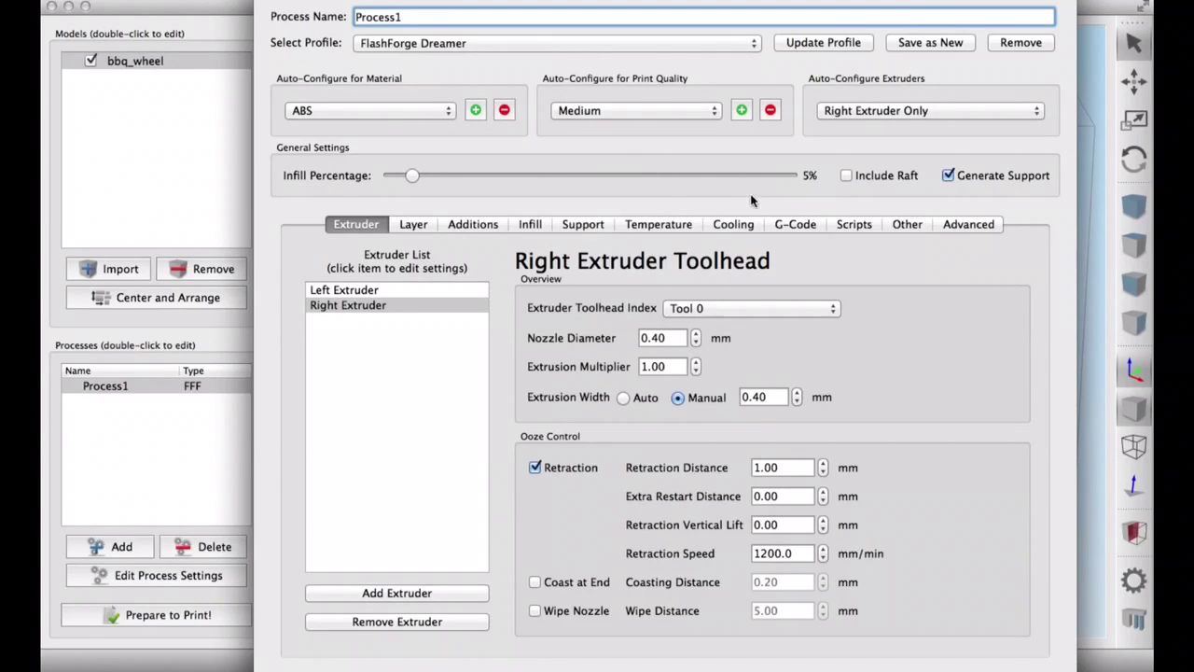
pyautogui.click(411, 225)
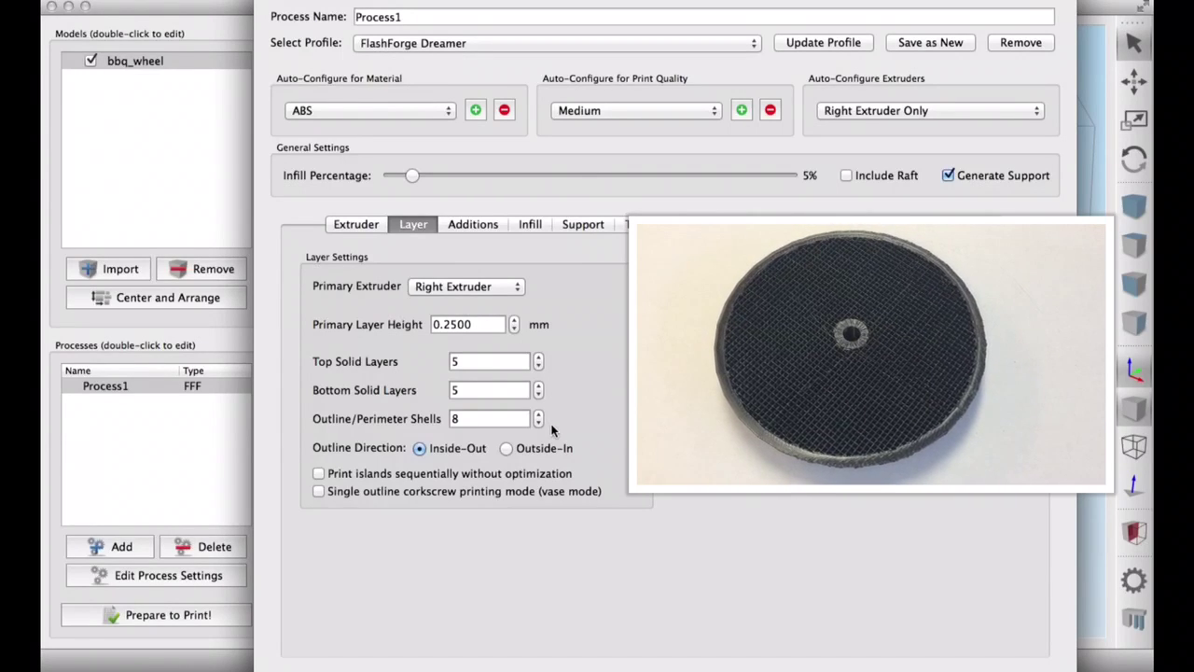
pyautogui.click(531, 224)
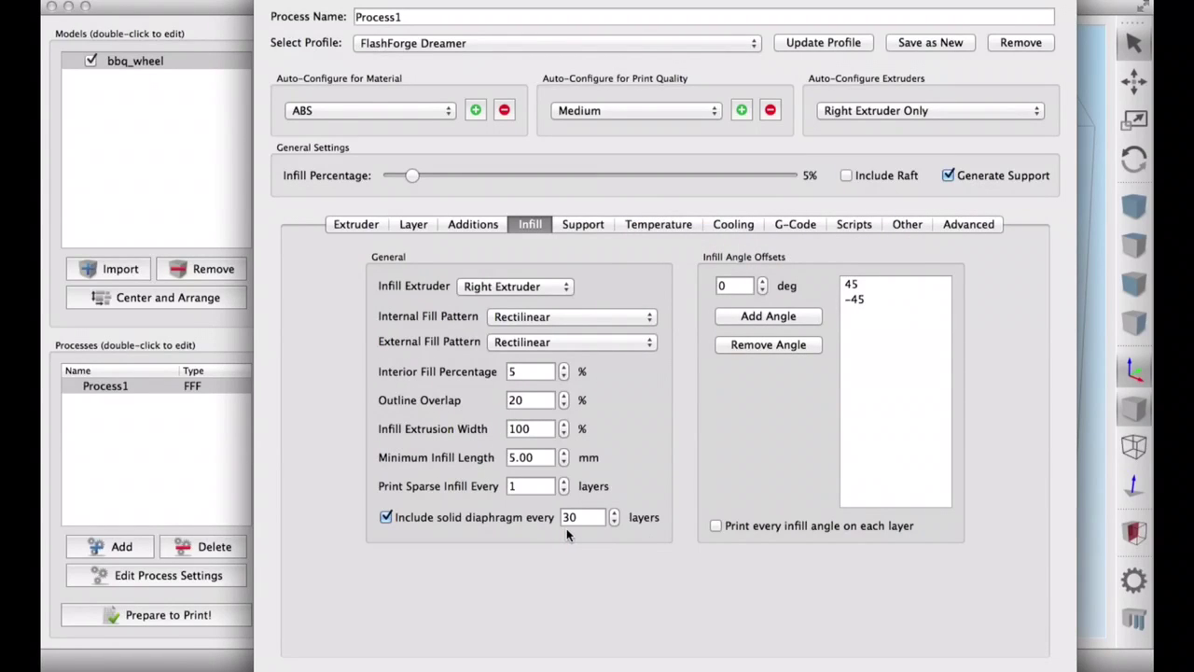
pyautogui.click(581, 230)
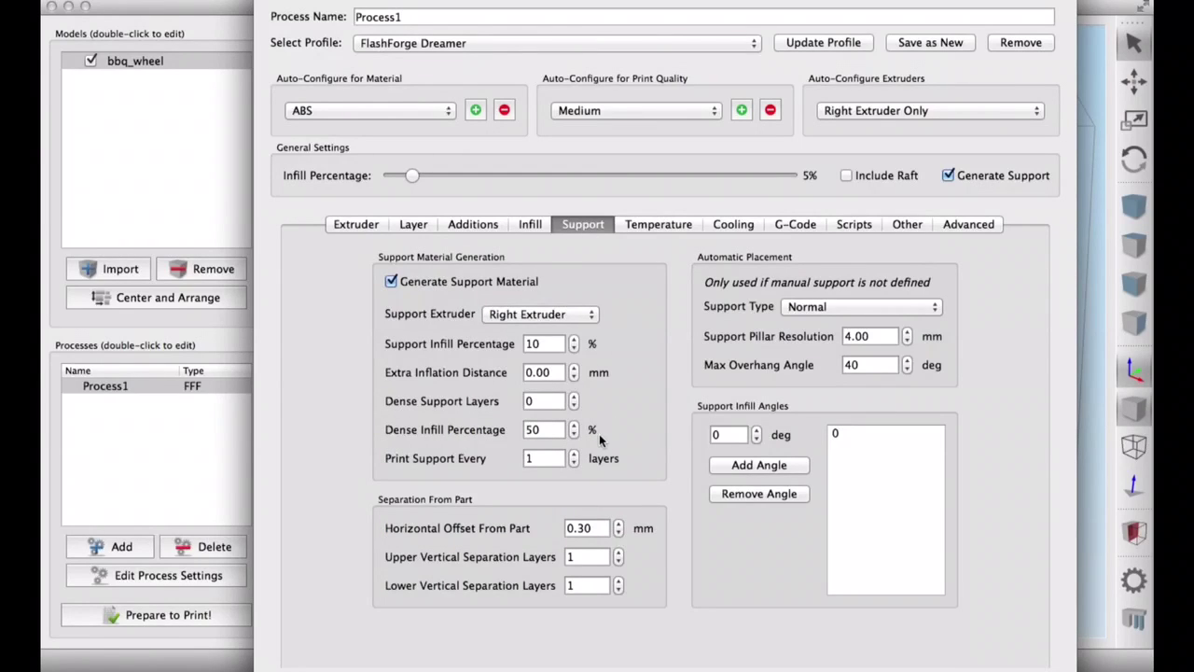
pyautogui.click(668, 229)
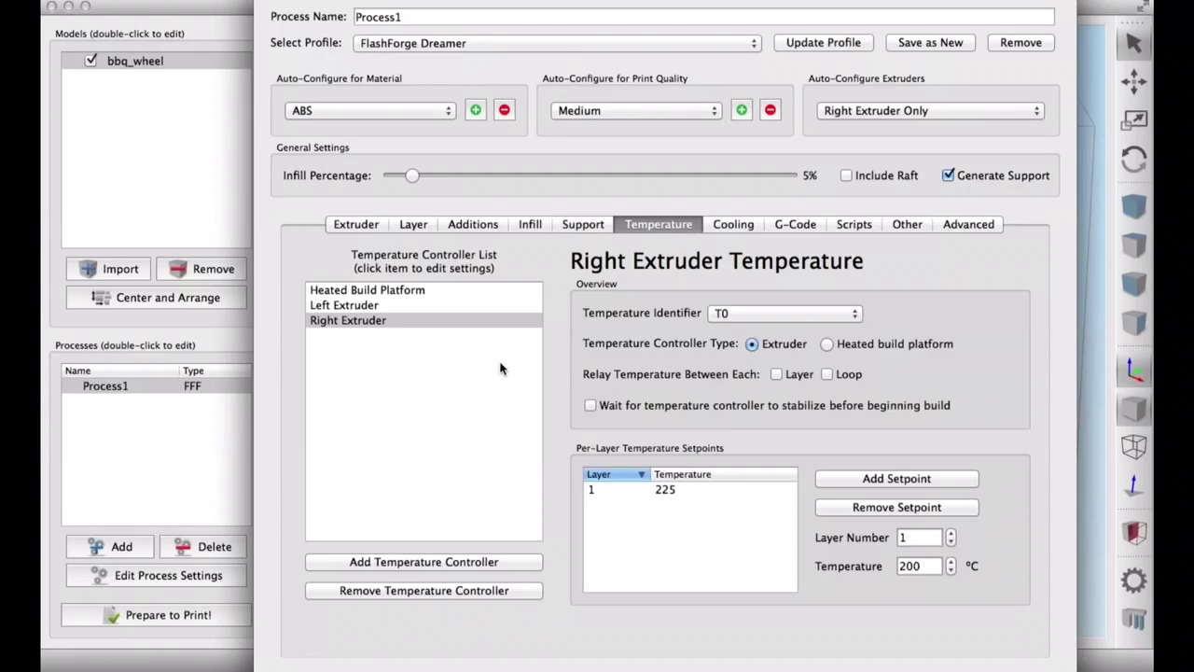
pyautogui.click(434, 290)
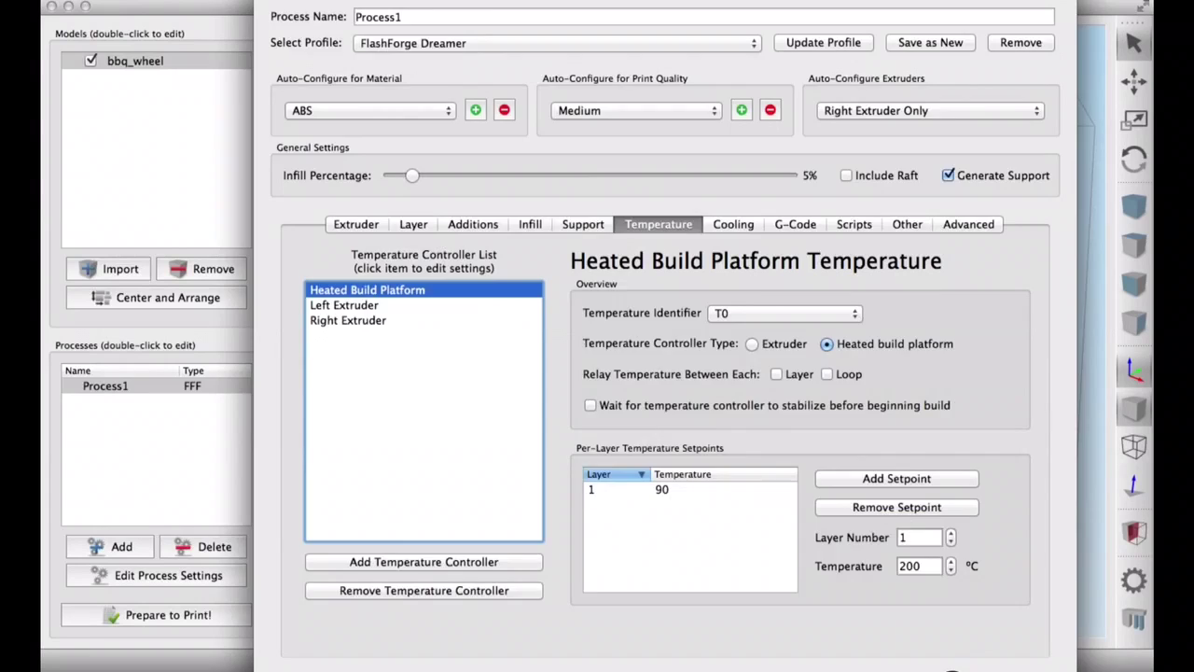
pyautogui.press('Return')
pyautogui.click(163, 615)
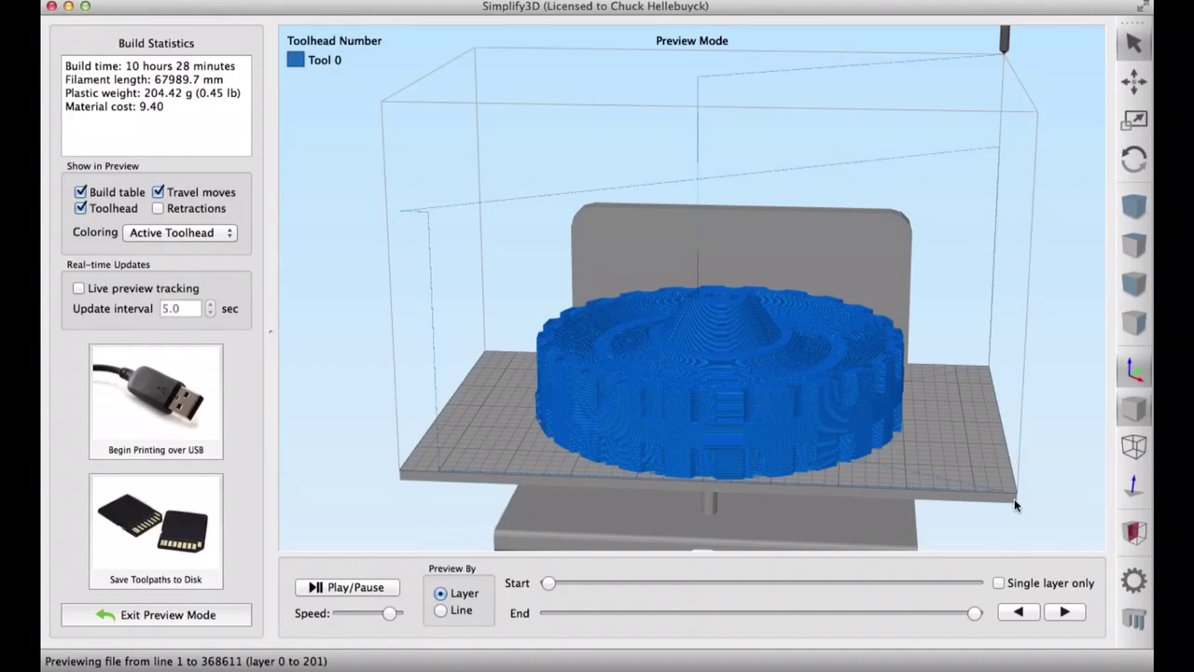
# - Orbit the toolpath preview closer to inspect the sliced wheel
pyautogui.moveTo(1014, 498); pyautogui.dragTo(989, 529)
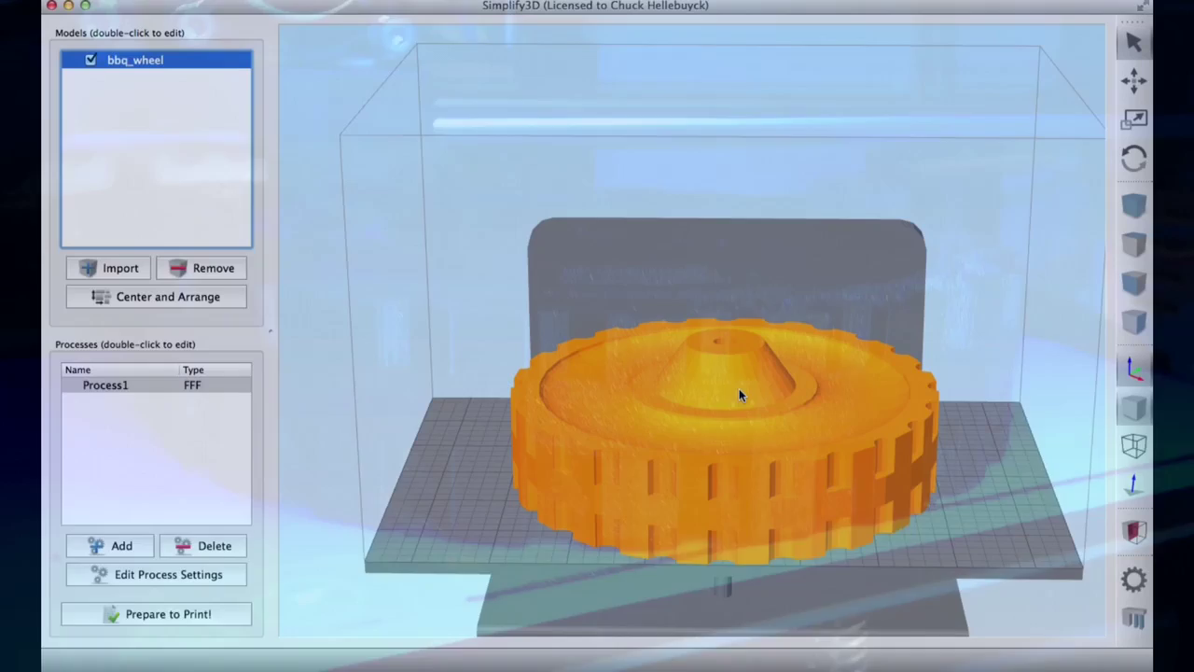
# - Reset bbq_wheel's X/Y position, set Z offset to -31 mm, and re-slice
pyautogui.doubleClick(739, 395)
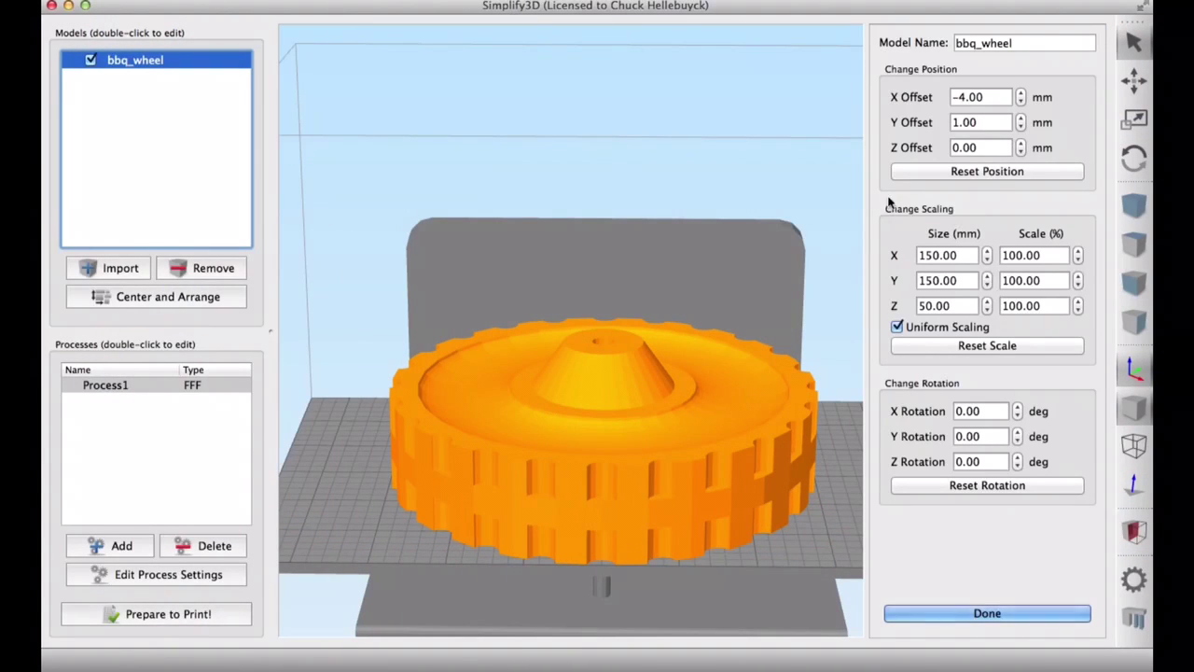
pyautogui.click(969, 173)
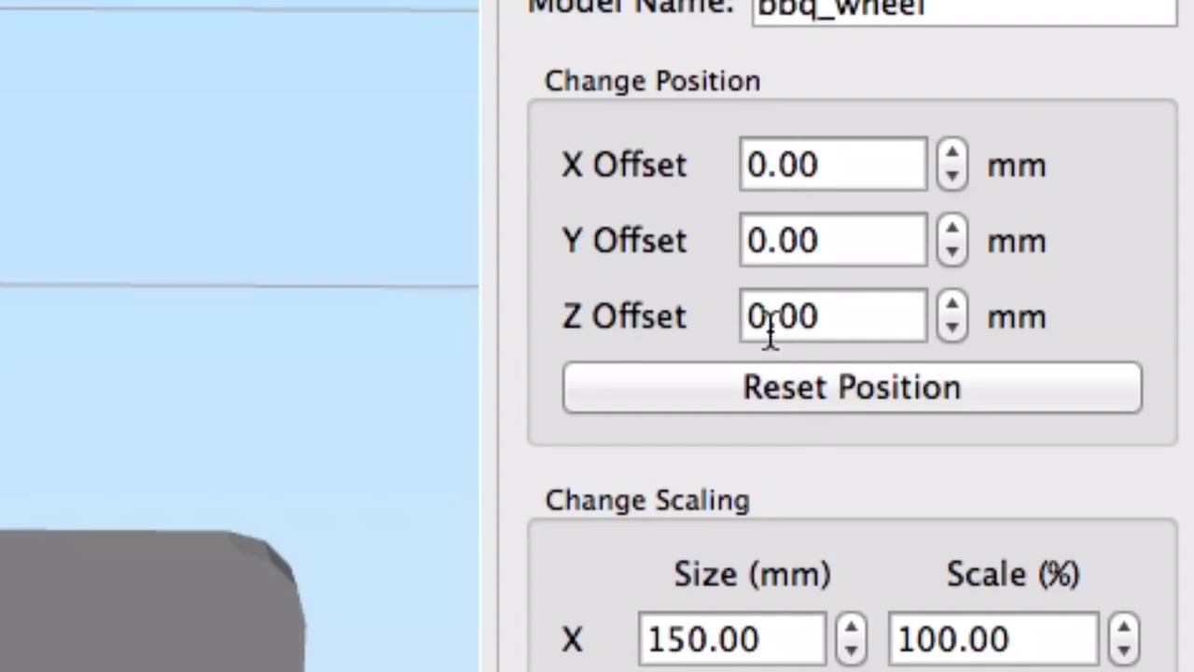
pyautogui.click(752, 317)
pyautogui.write('-31')
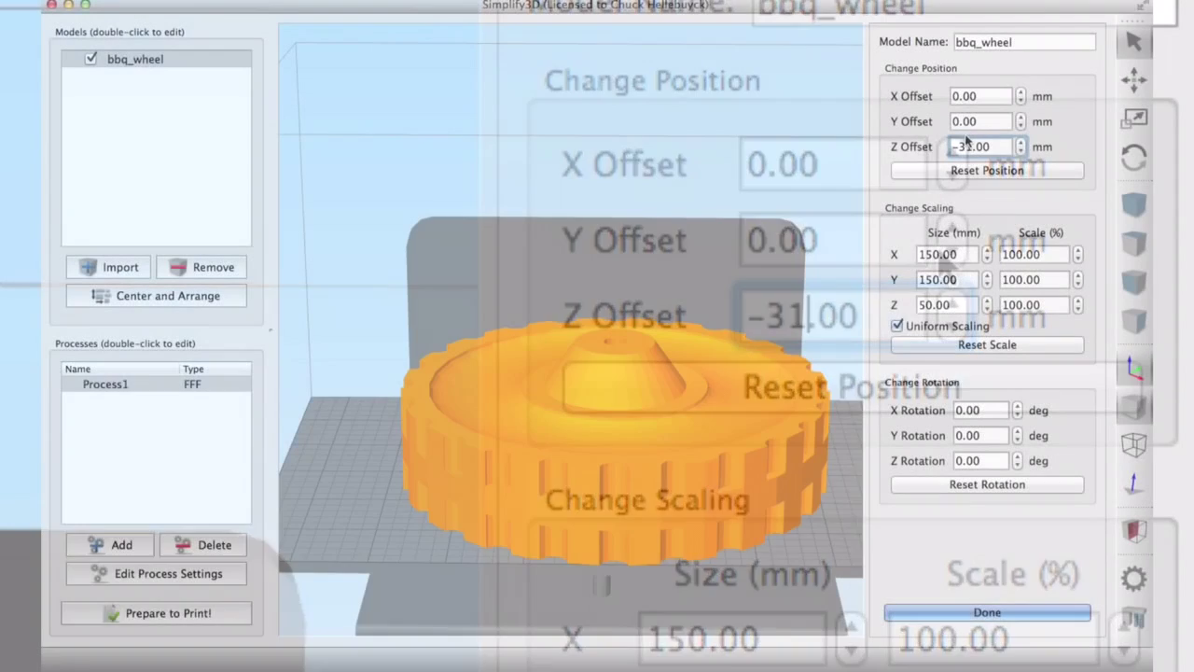
pyautogui.click(846, 254)
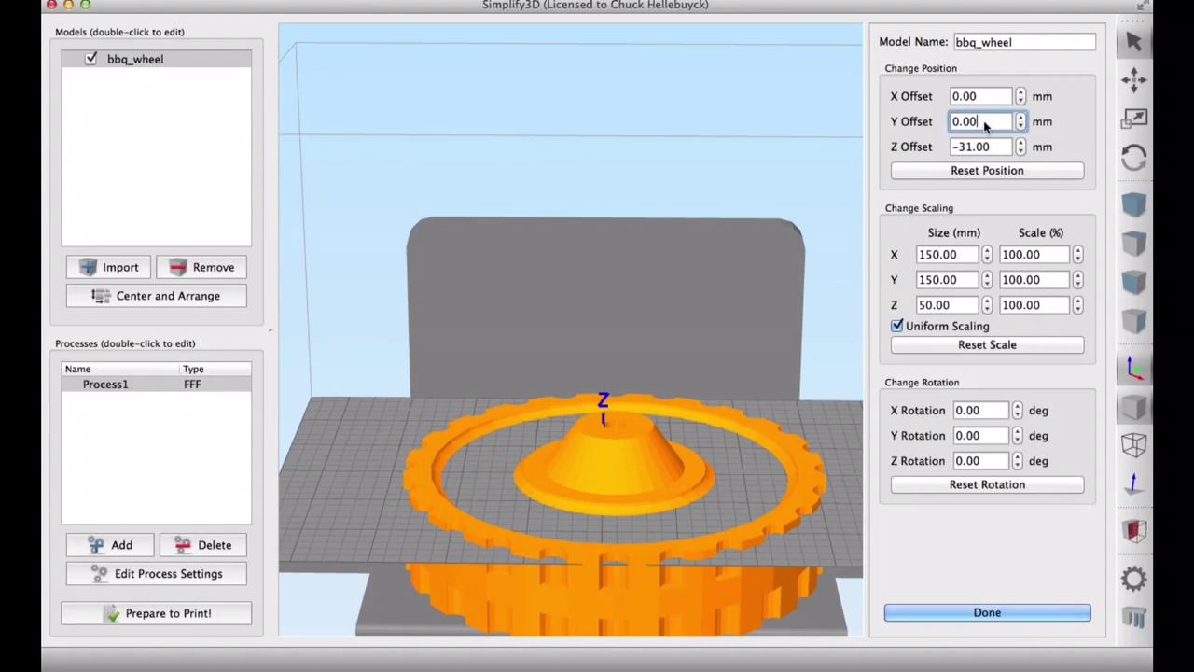
pyautogui.click(984, 609)
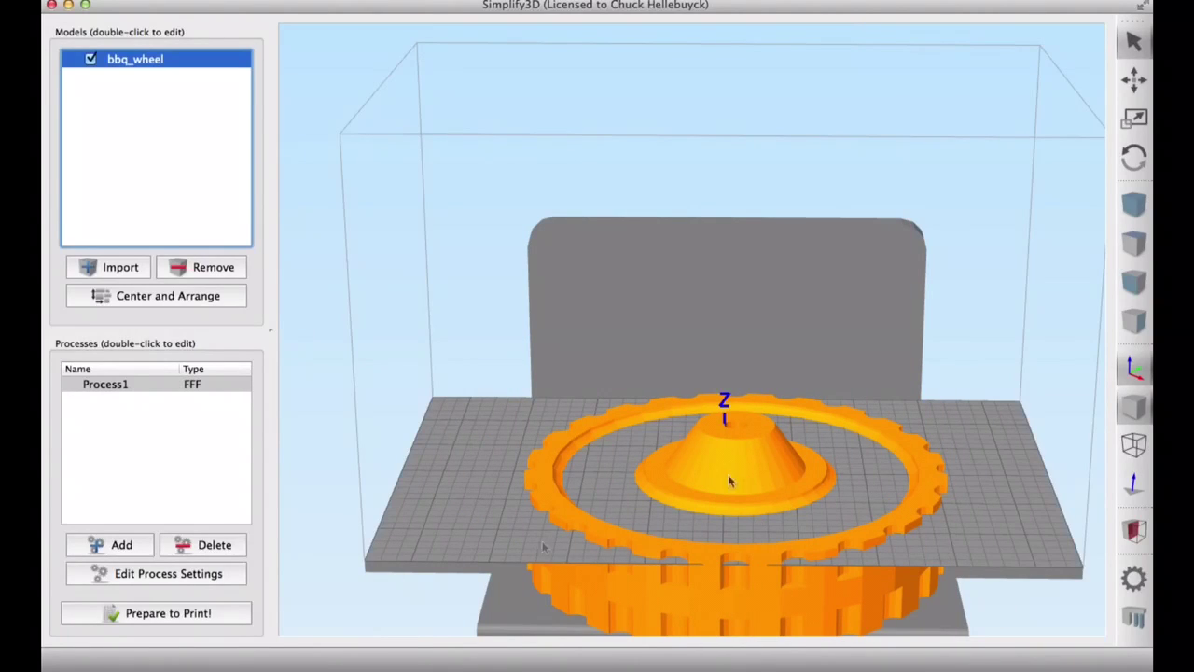
pyautogui.click(192, 614)
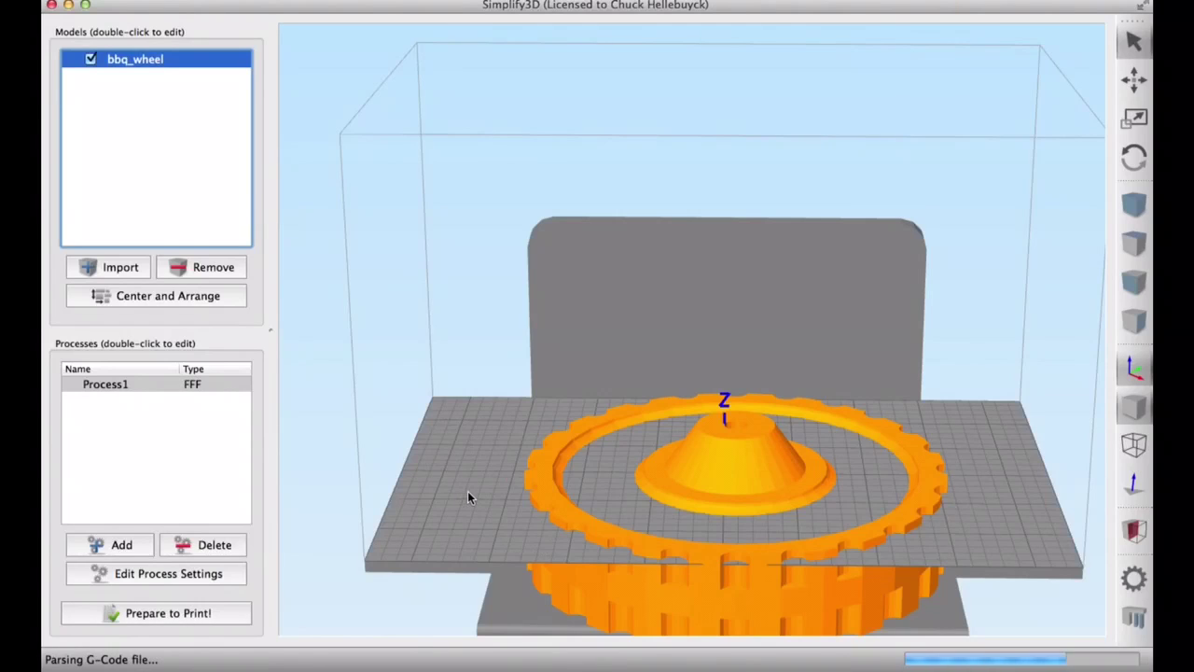